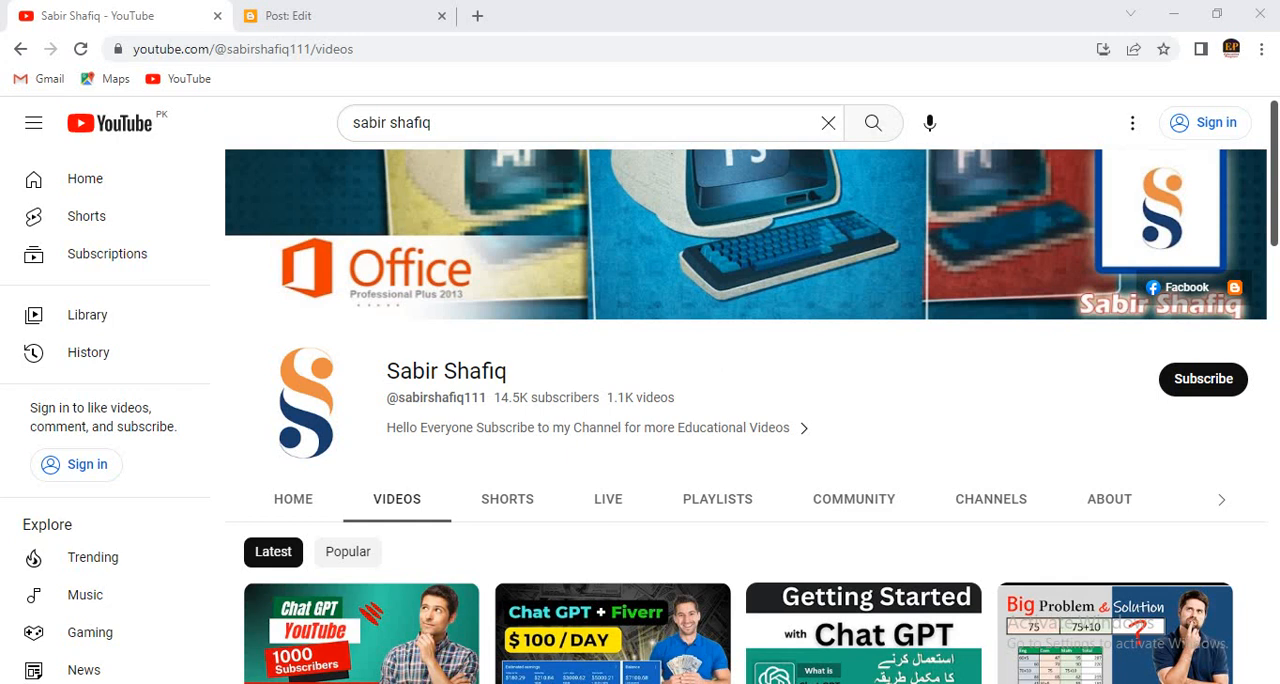
- Switch to the Blogger post editor and insert the rose image download.jpg from the computer's Desktop into the empty post
click(351, 8)
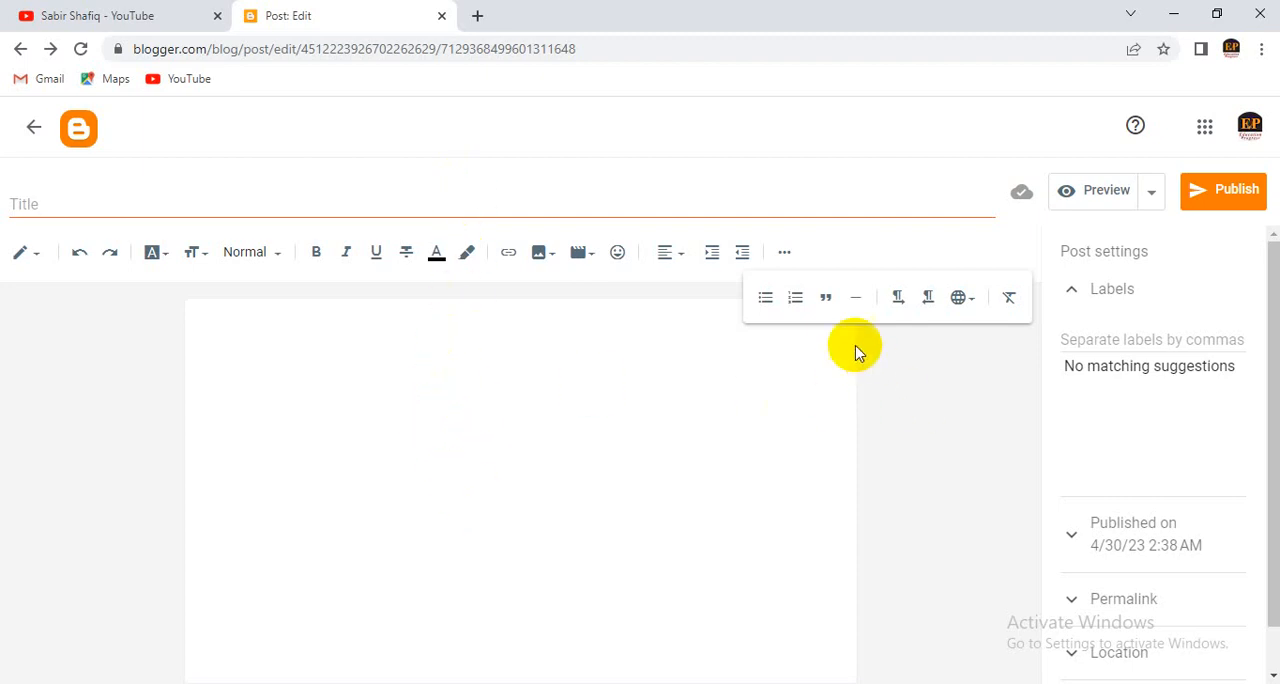
click(786, 252)
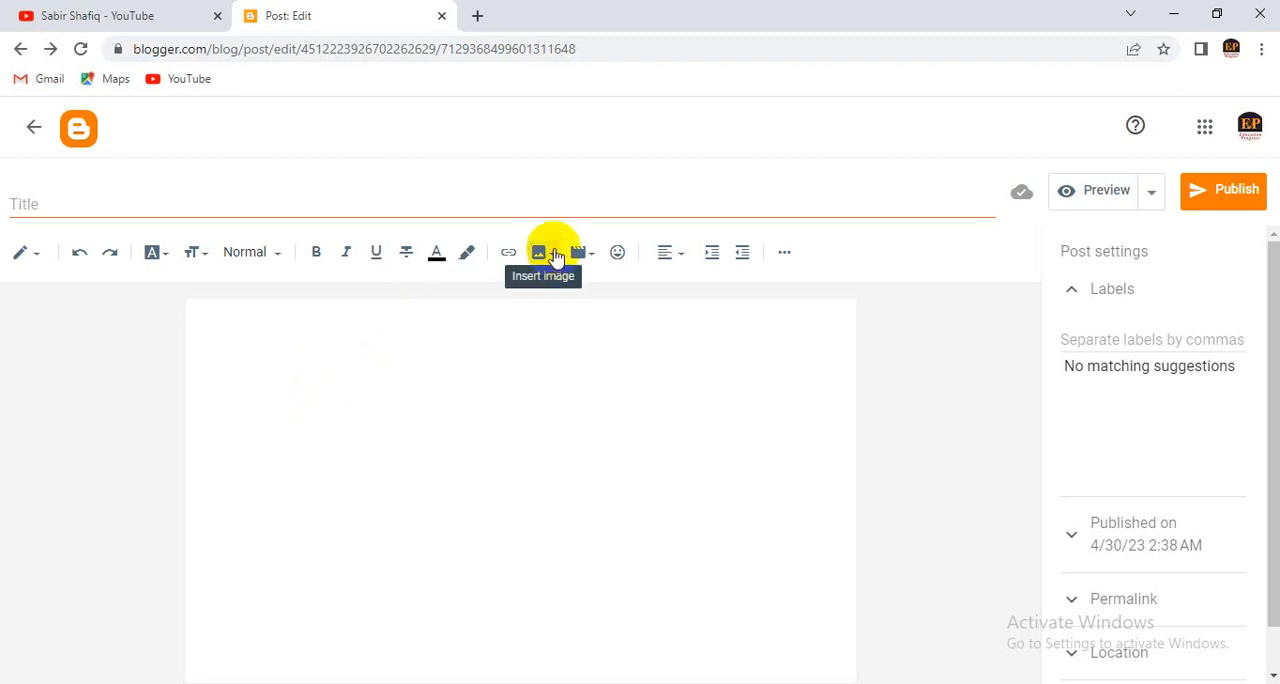
click(553, 260)
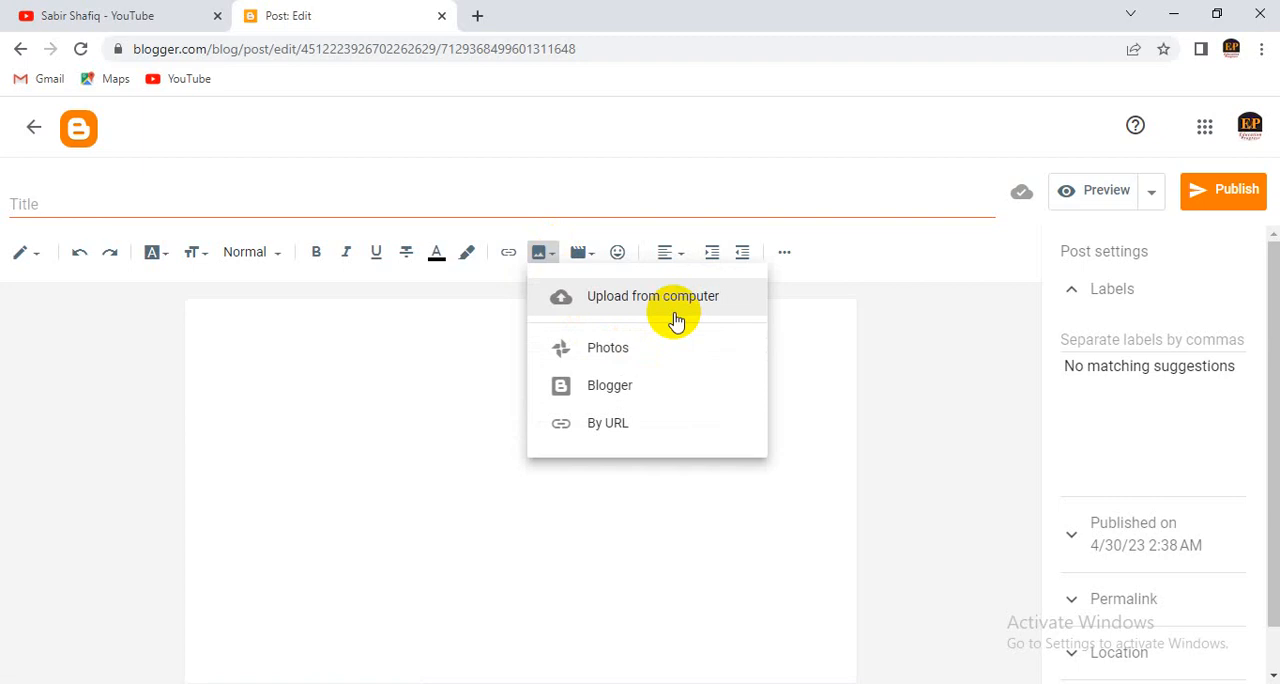
click(676, 320)
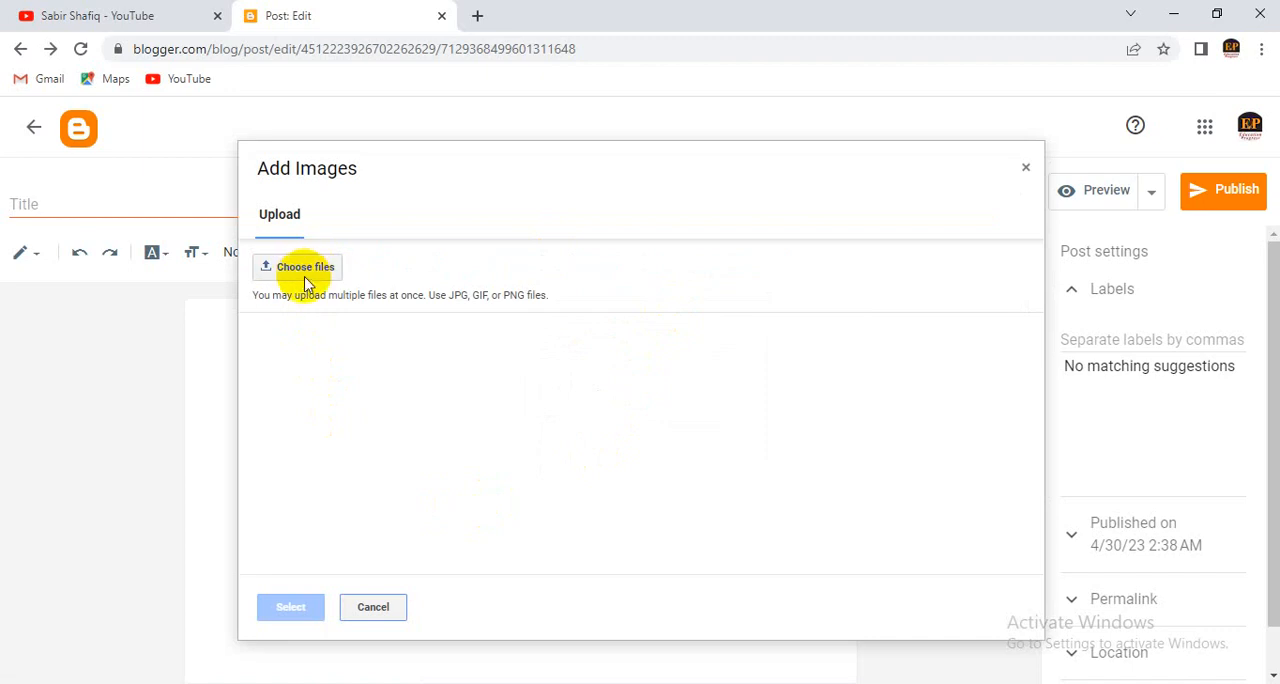
click(306, 267)
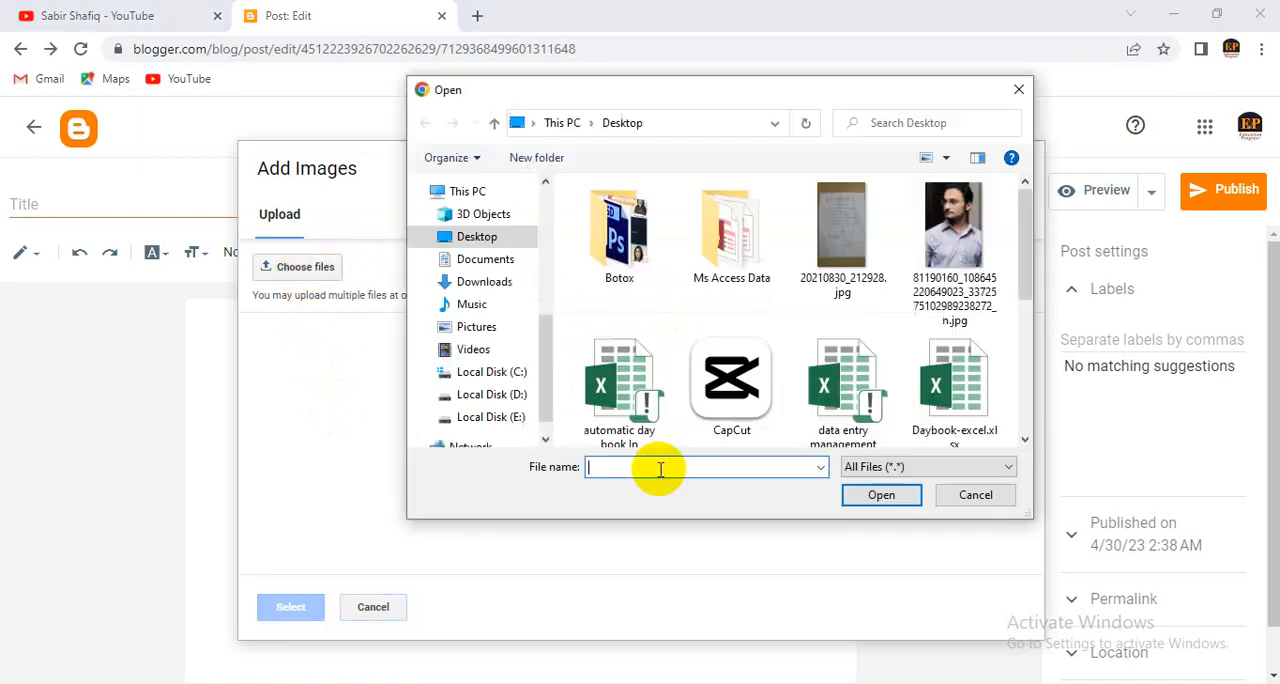
scroll(660, 440, down, 5)
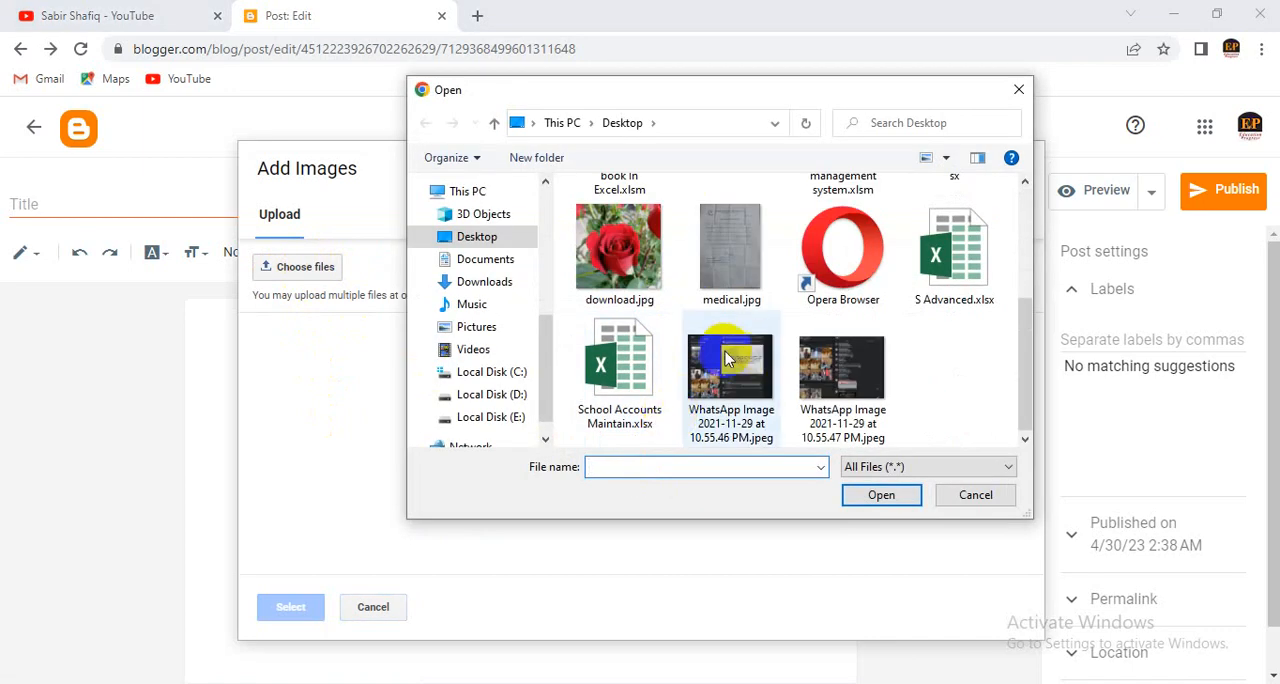
scroll(690, 380, up, 2)
click(615, 385)
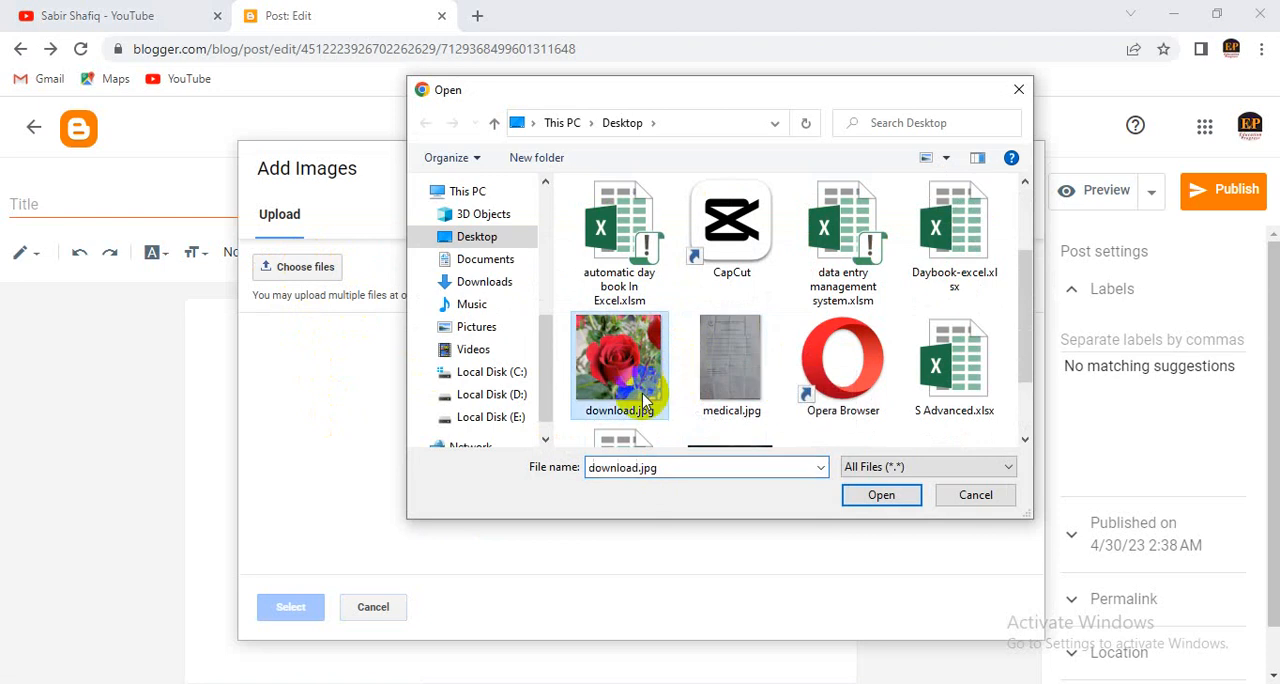
click(848, 497)
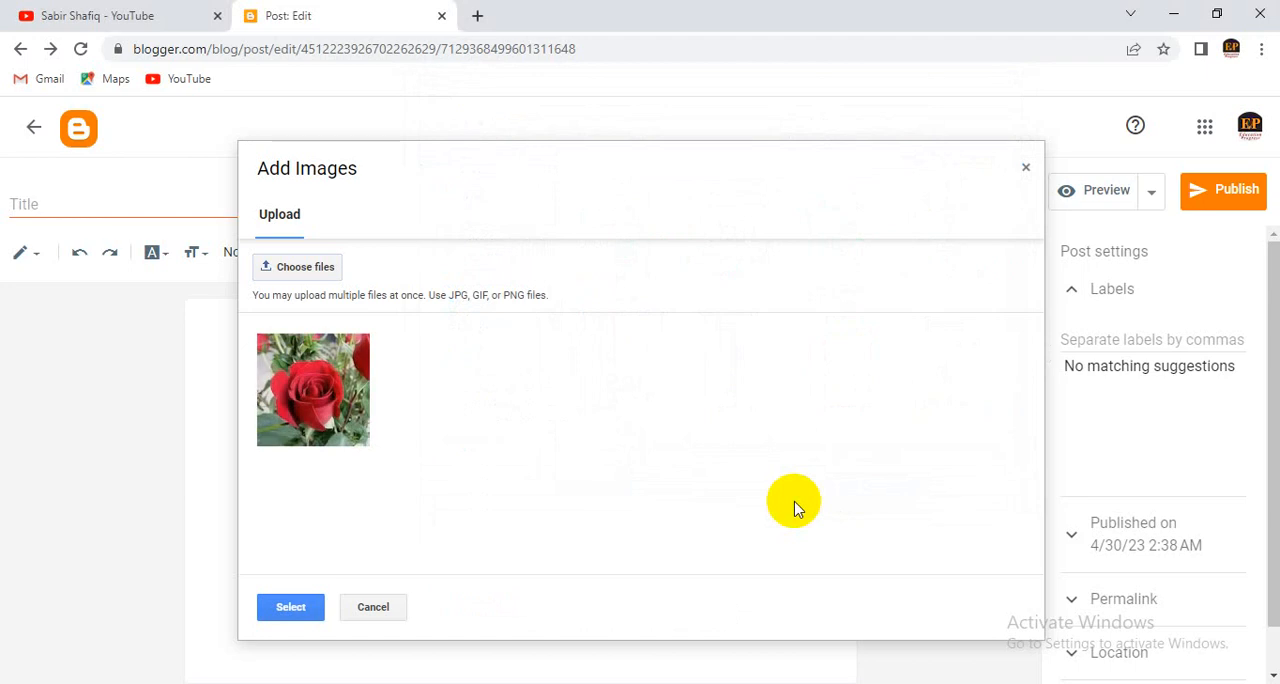
click(335, 410)
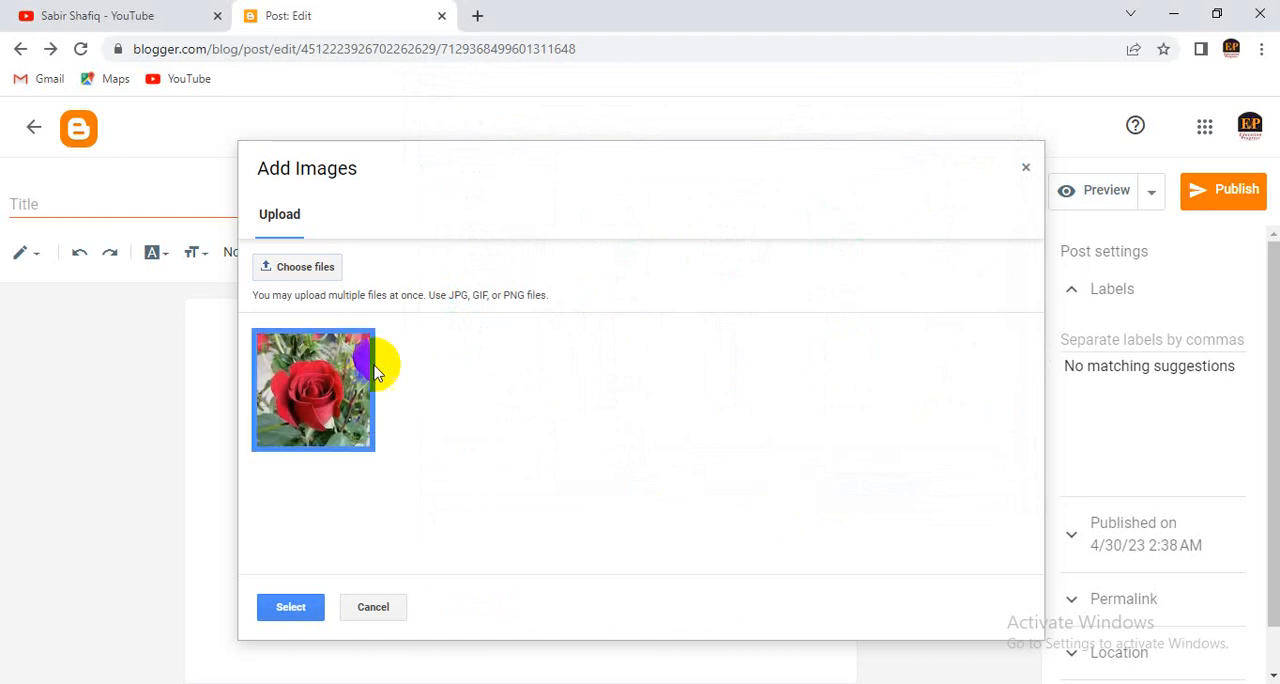
click(291, 607)
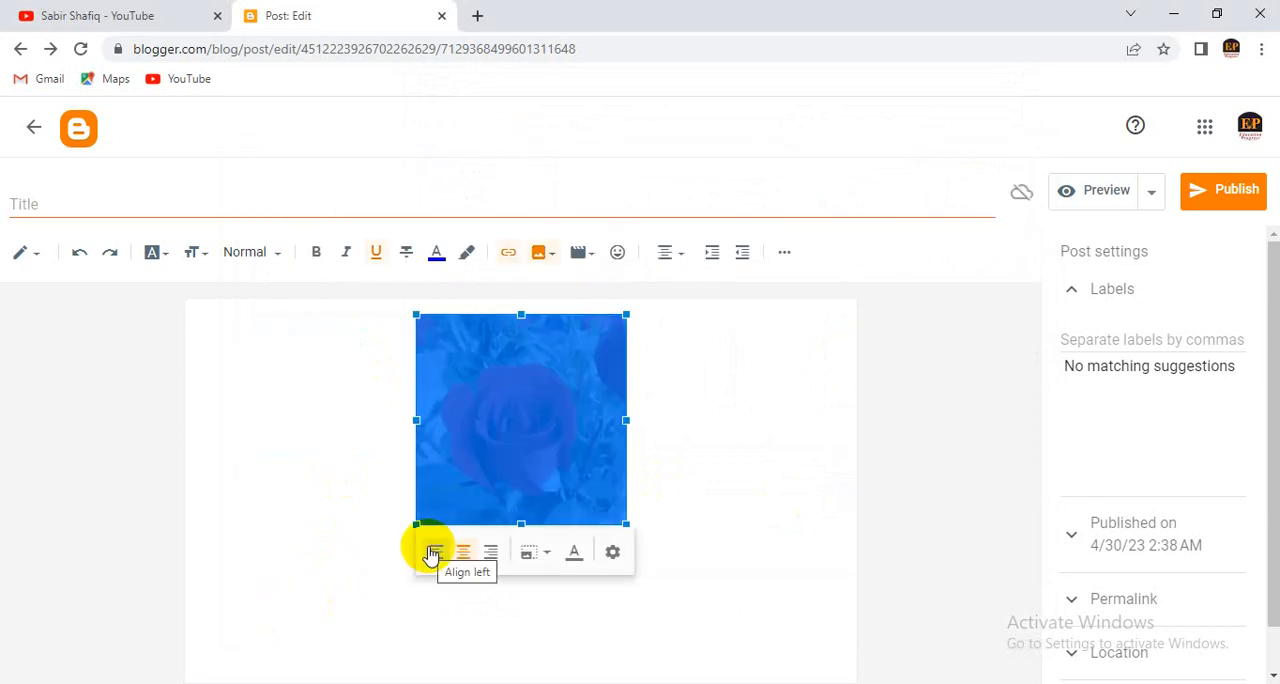
click(722, 464)
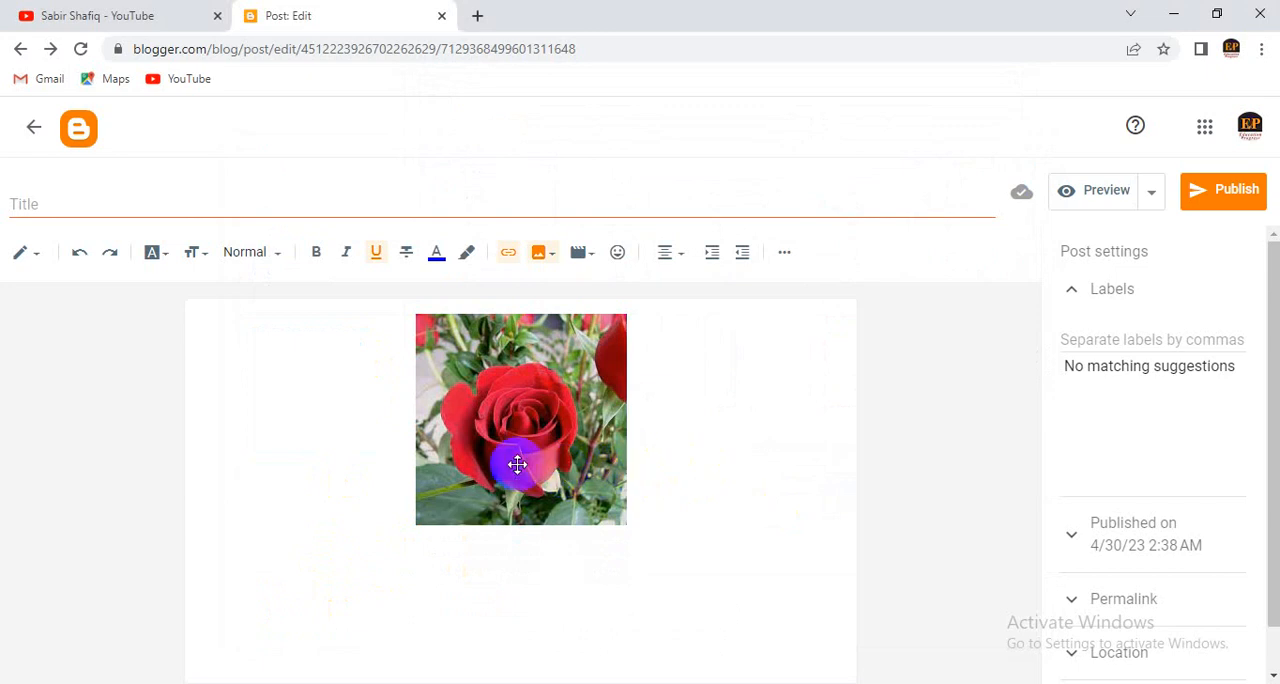
- Enlarge the rose image slightly in the post by resizing it from its lower-right corner
click(586, 514)
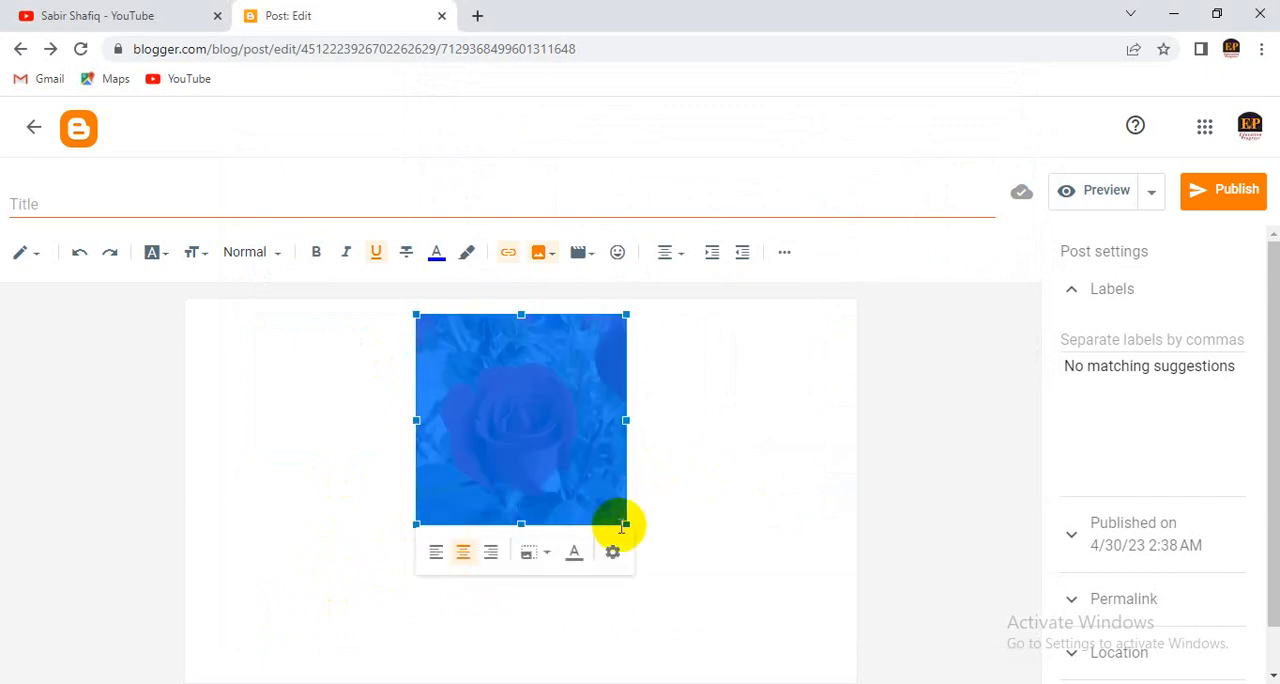
drag(624, 519, 640, 549)
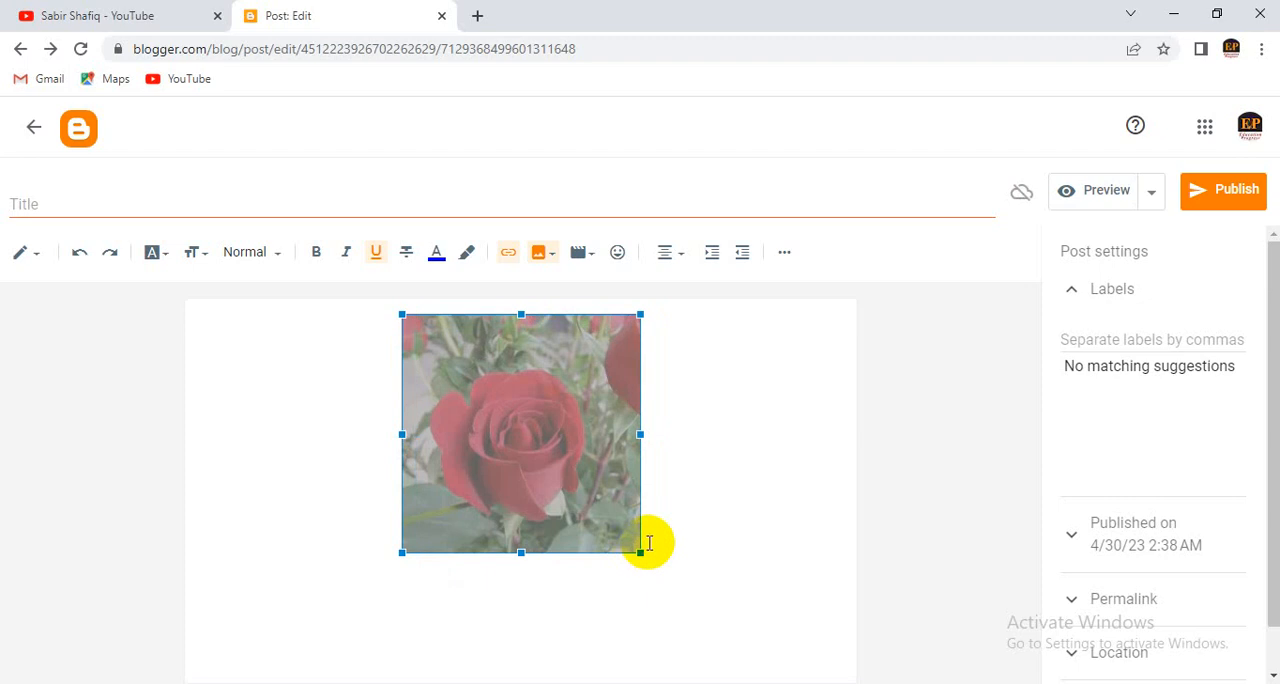
click(680, 518)
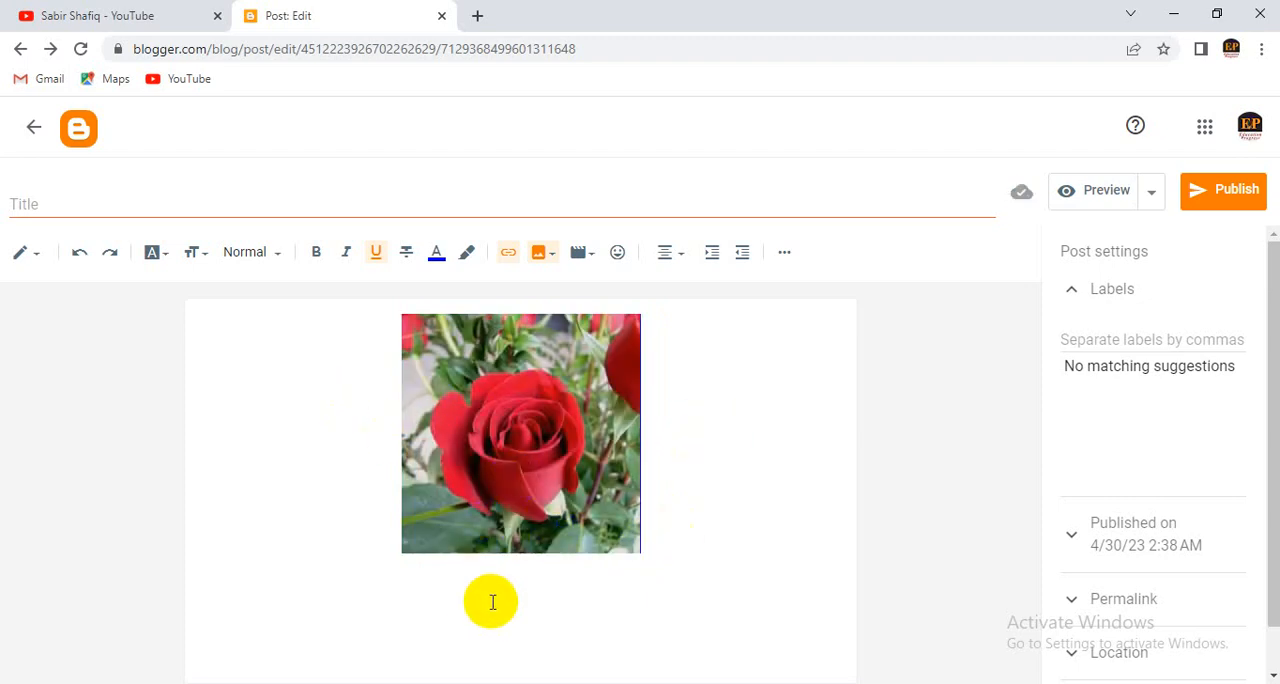
- Left-align the rose image in the post
mouse_move(547, 496)
mouse_down()
mouse_move(550, 440)
mouse_move(500, 450)
mouse_move(511, 460)
mouse_up()
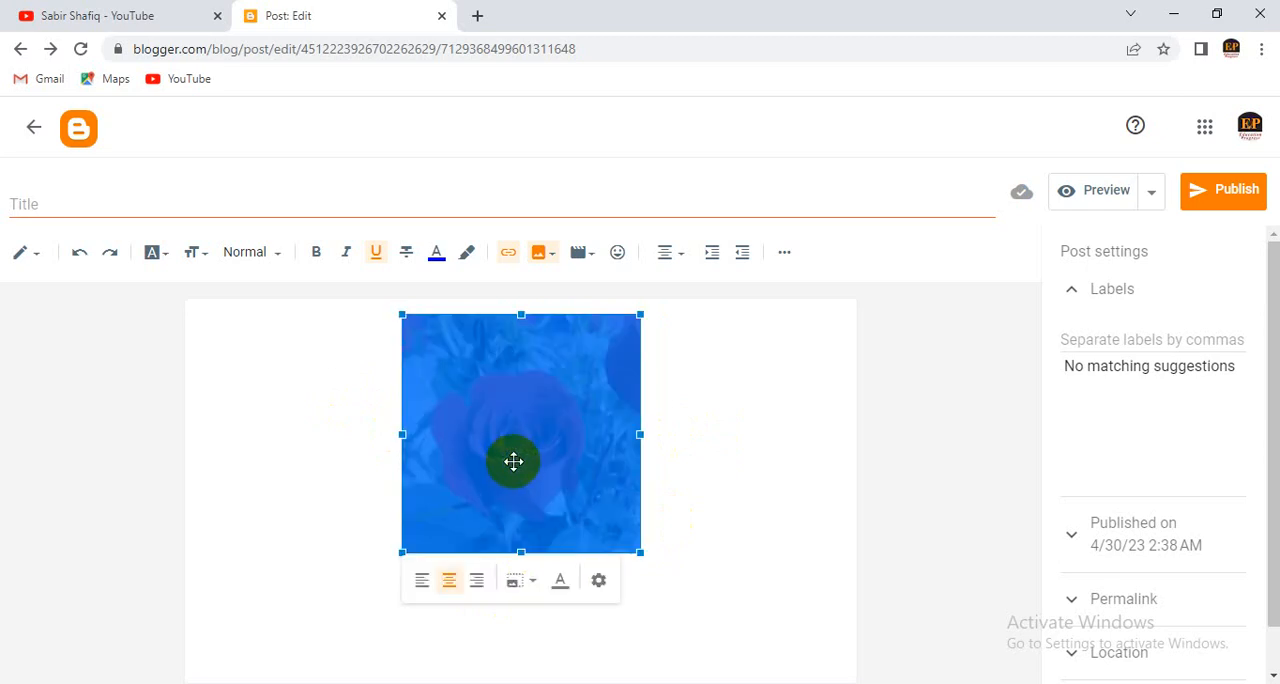
click(686, 262)
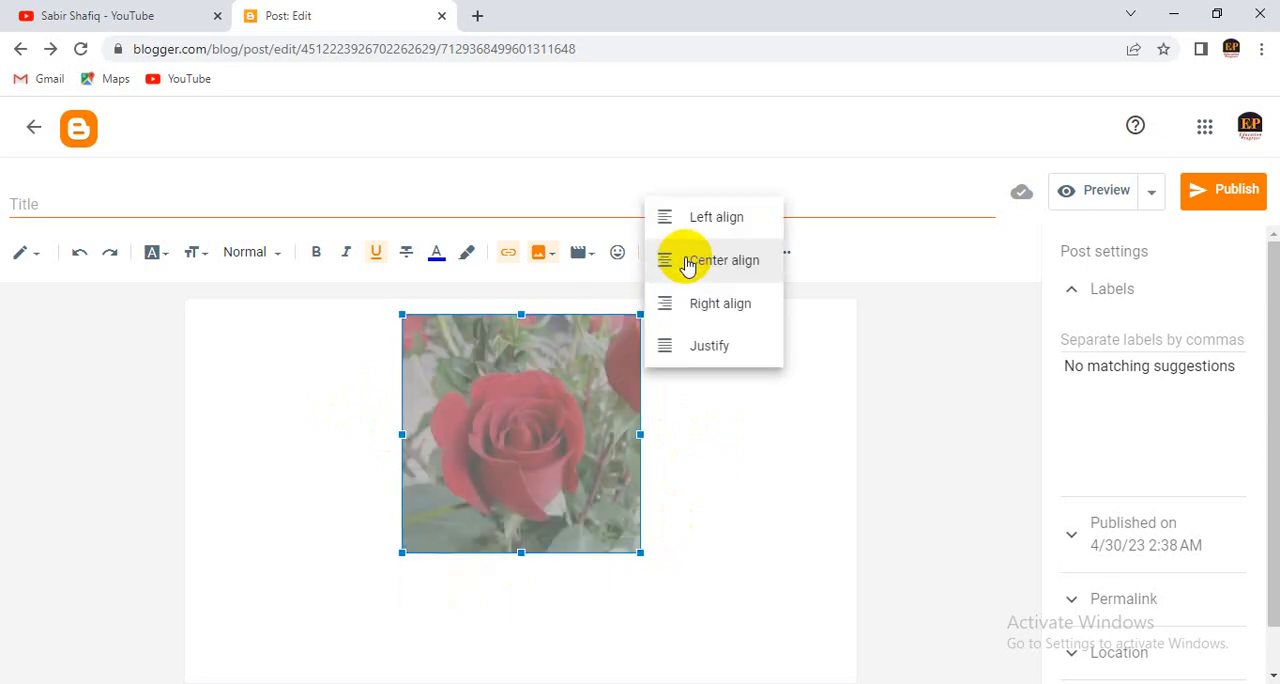
click(706, 222)
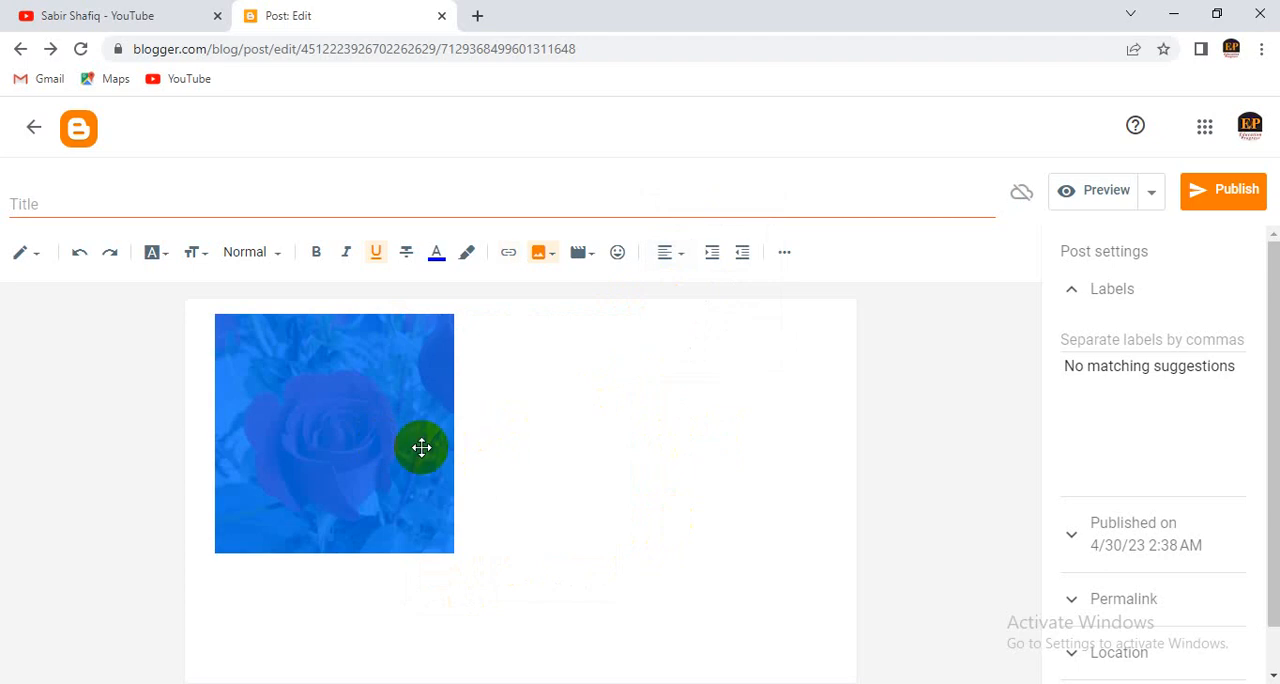
click(475, 544)
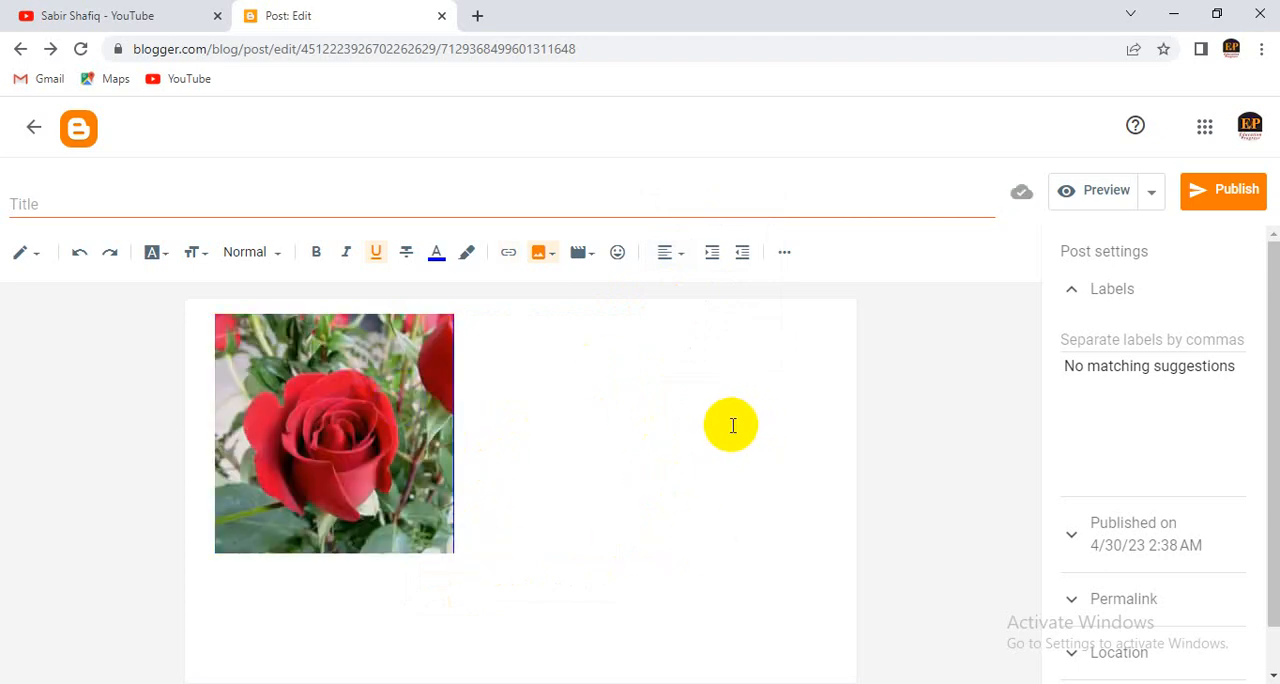
- Center-align the rose image in the post
click(378, 394)
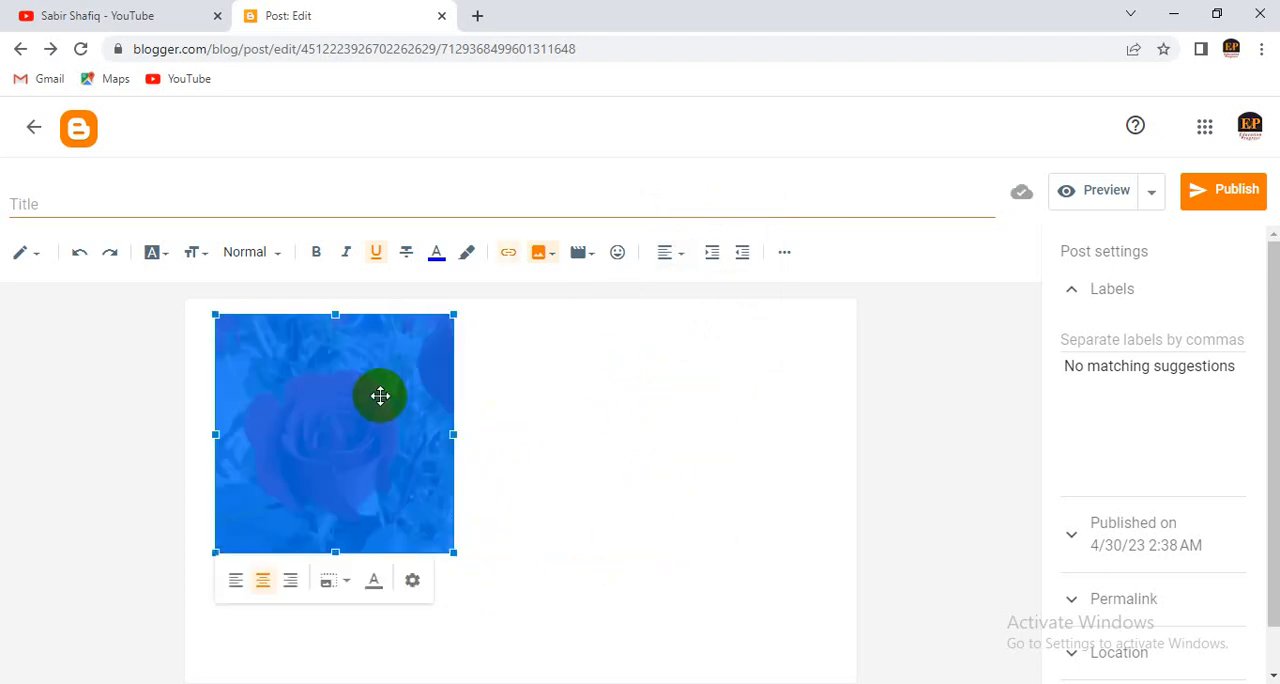
click(668, 258)
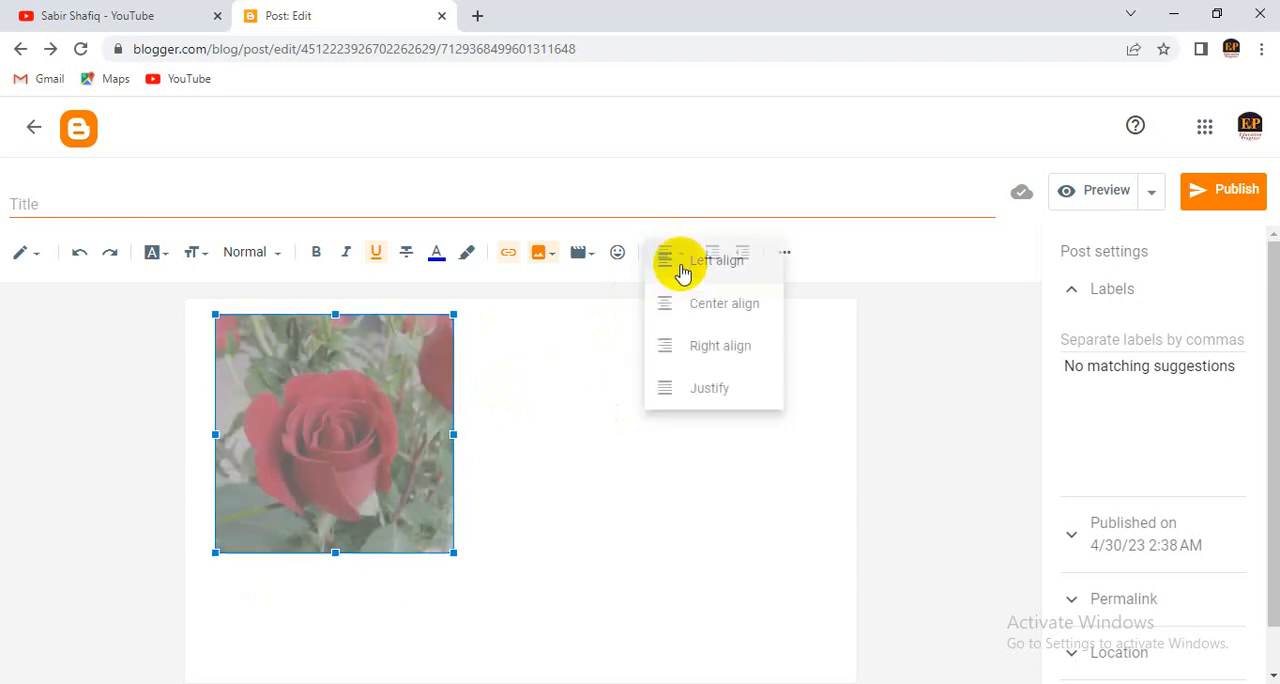
click(700, 303)
click(739, 476)
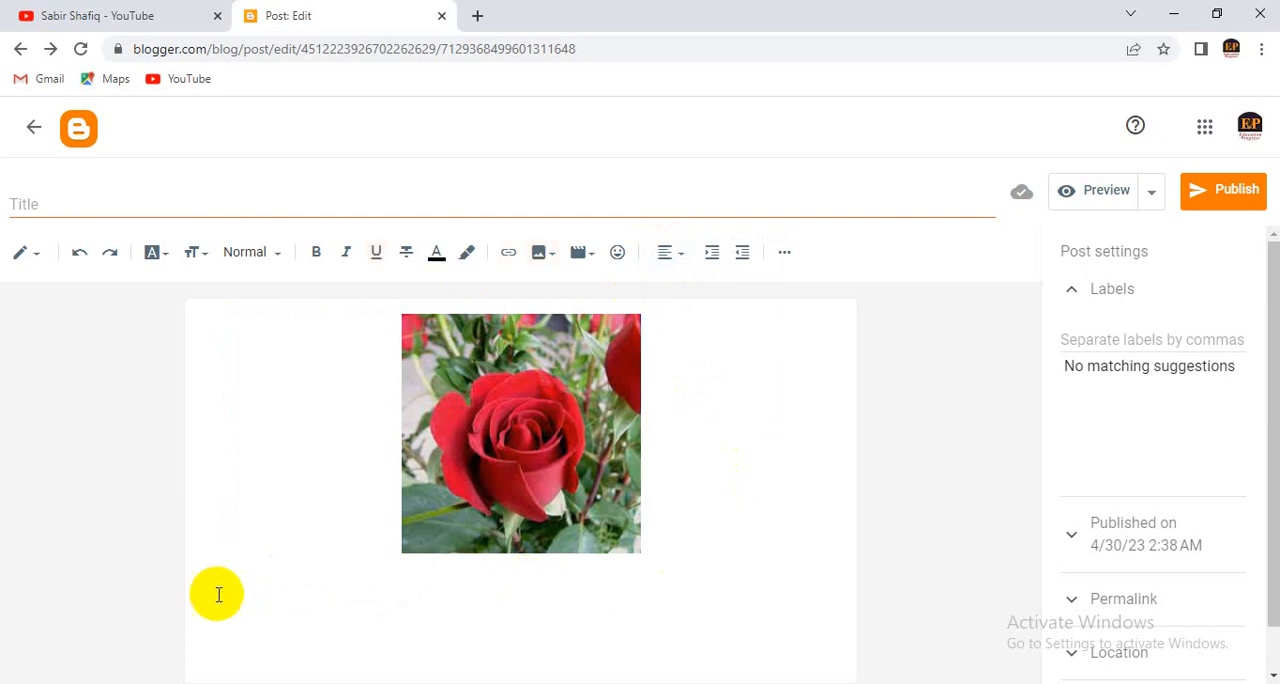
- Center-align the line below the rose image and enter the heading text "Rose Information" there
click(672, 252)
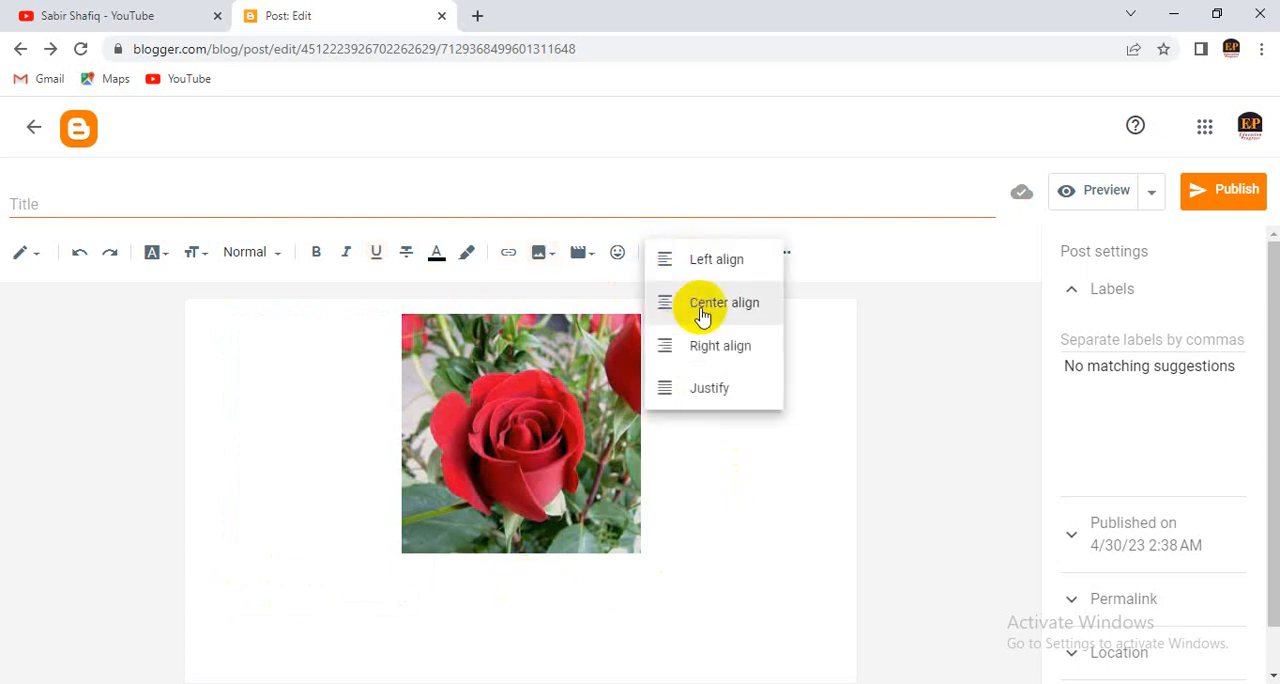
click(702, 304)
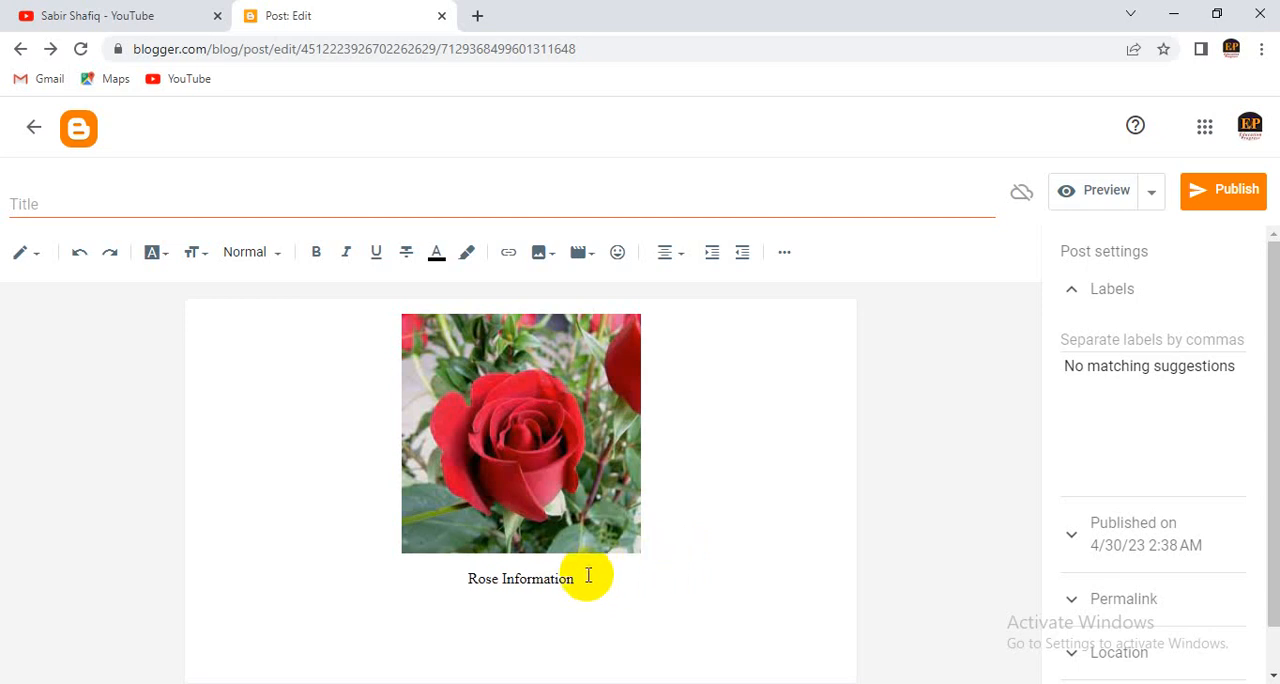
- Format the "Rose Information" heading as bold, with the Largest font size and a dark blue text color
drag(591, 576, 440, 577)
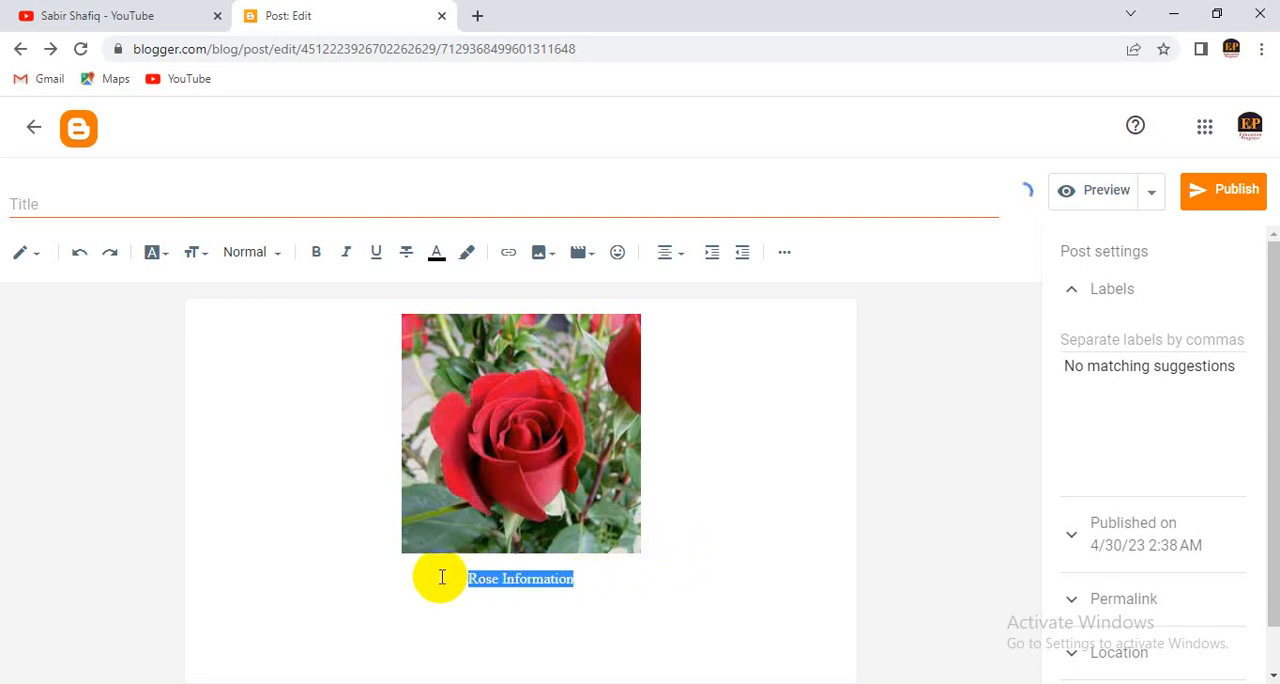
click(317, 255)
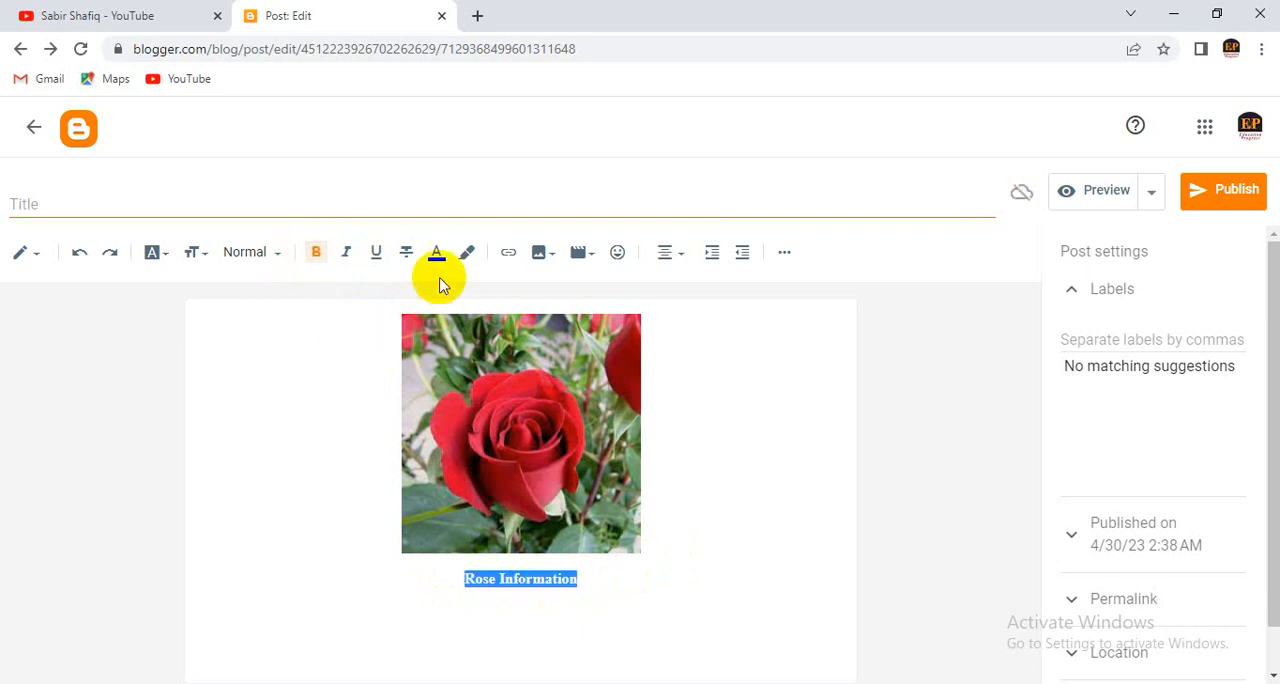
click(207, 259)
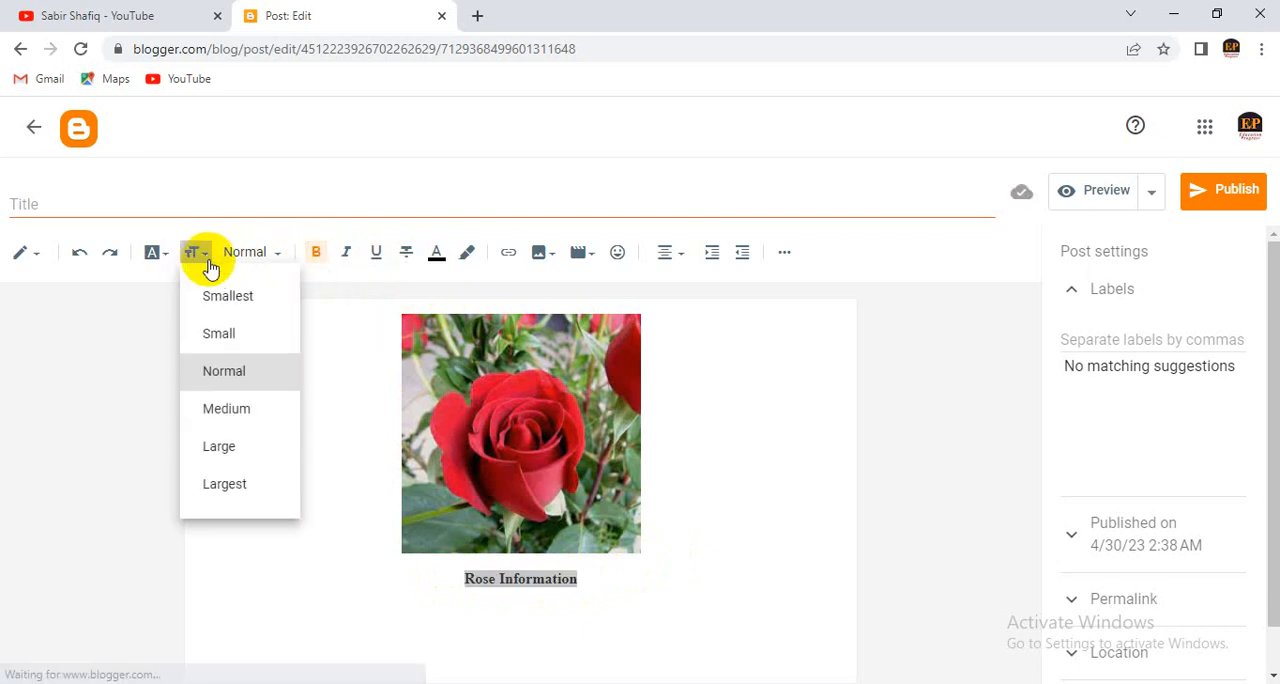
click(234, 492)
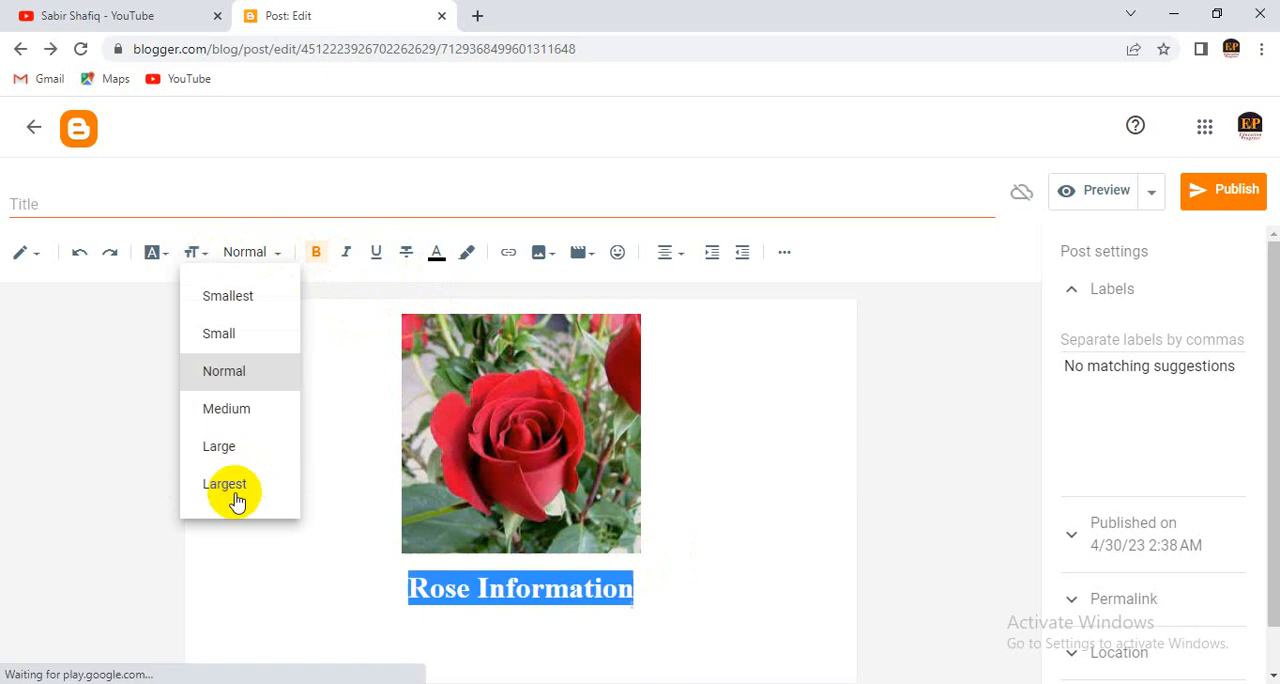
click(438, 258)
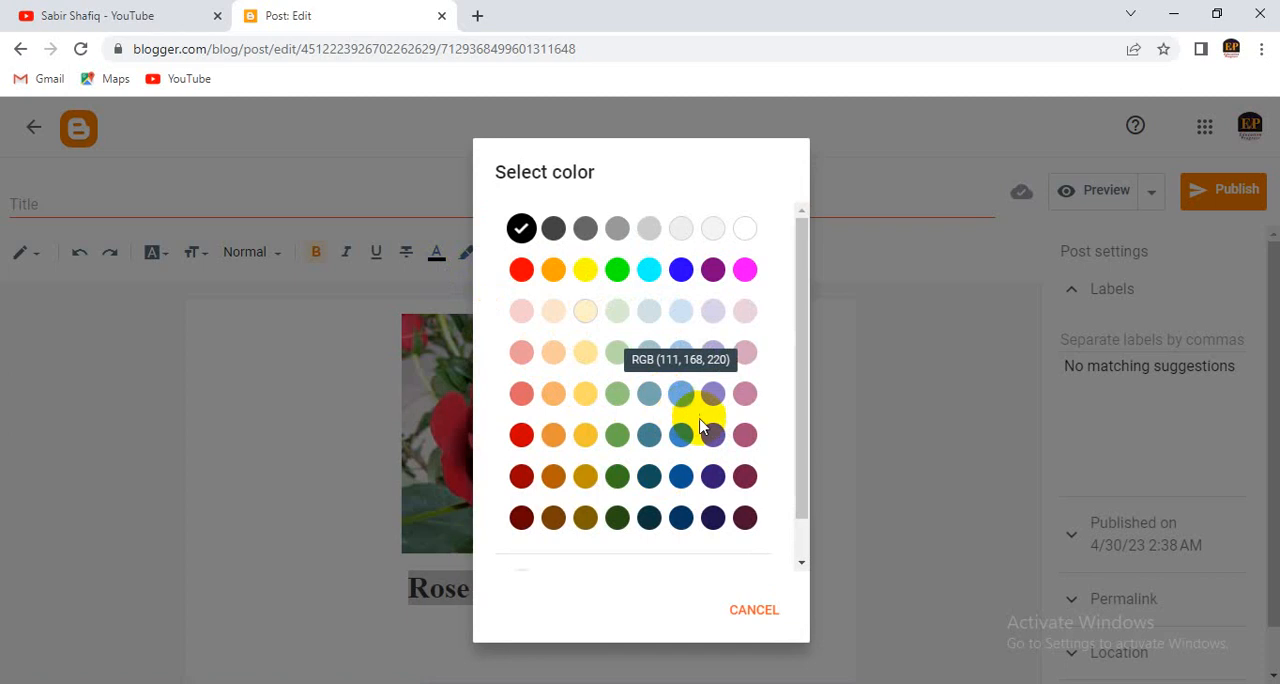
click(683, 477)
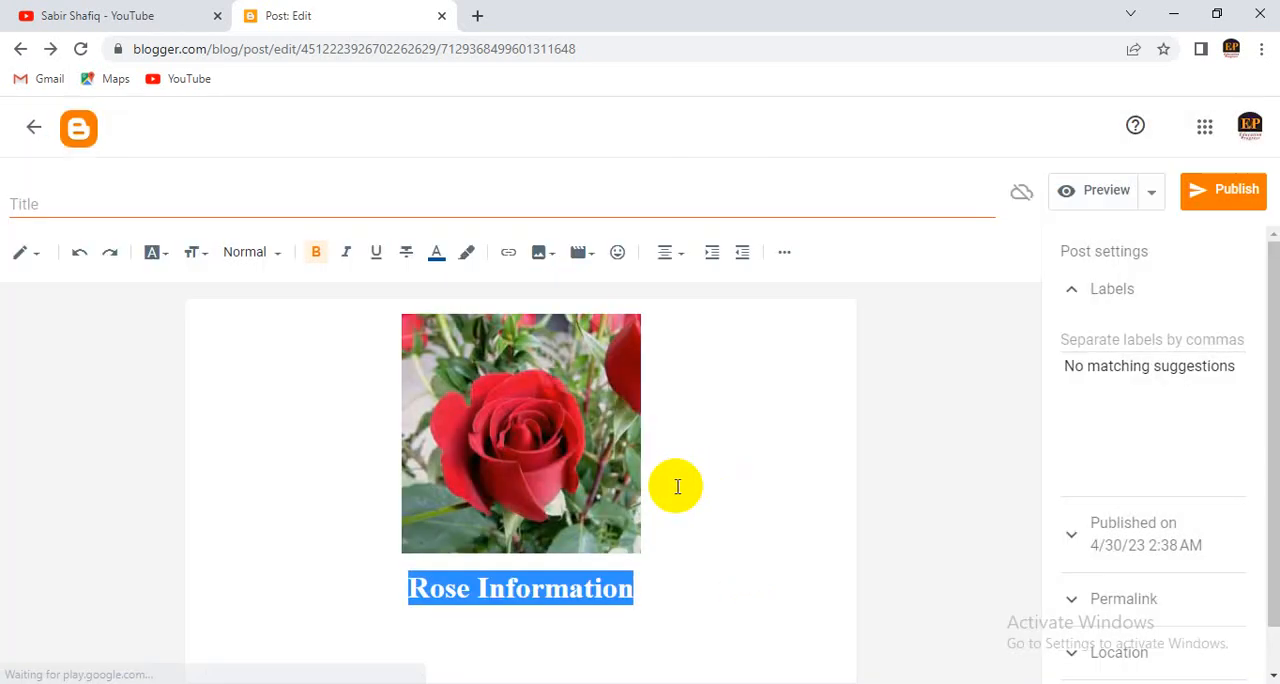
- Start a new line below the "Rose Information" heading and open the font size choices for it
click(632, 590)
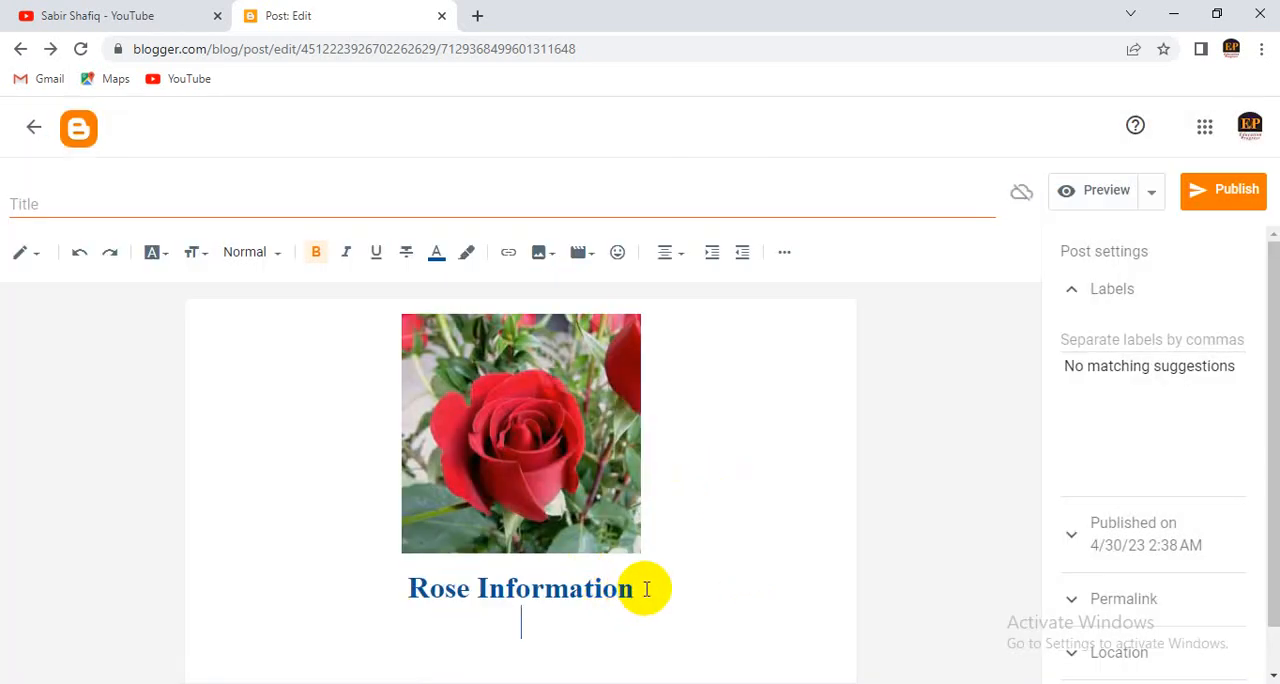
key(Return)
click(198, 256)
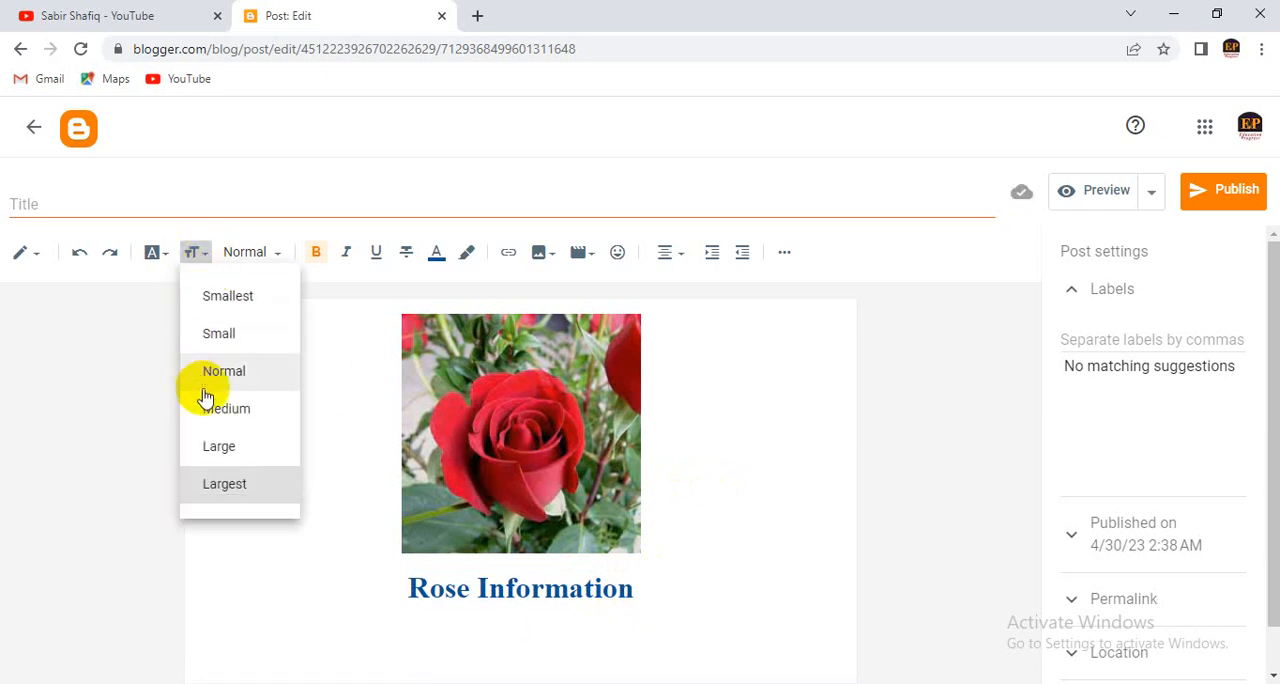
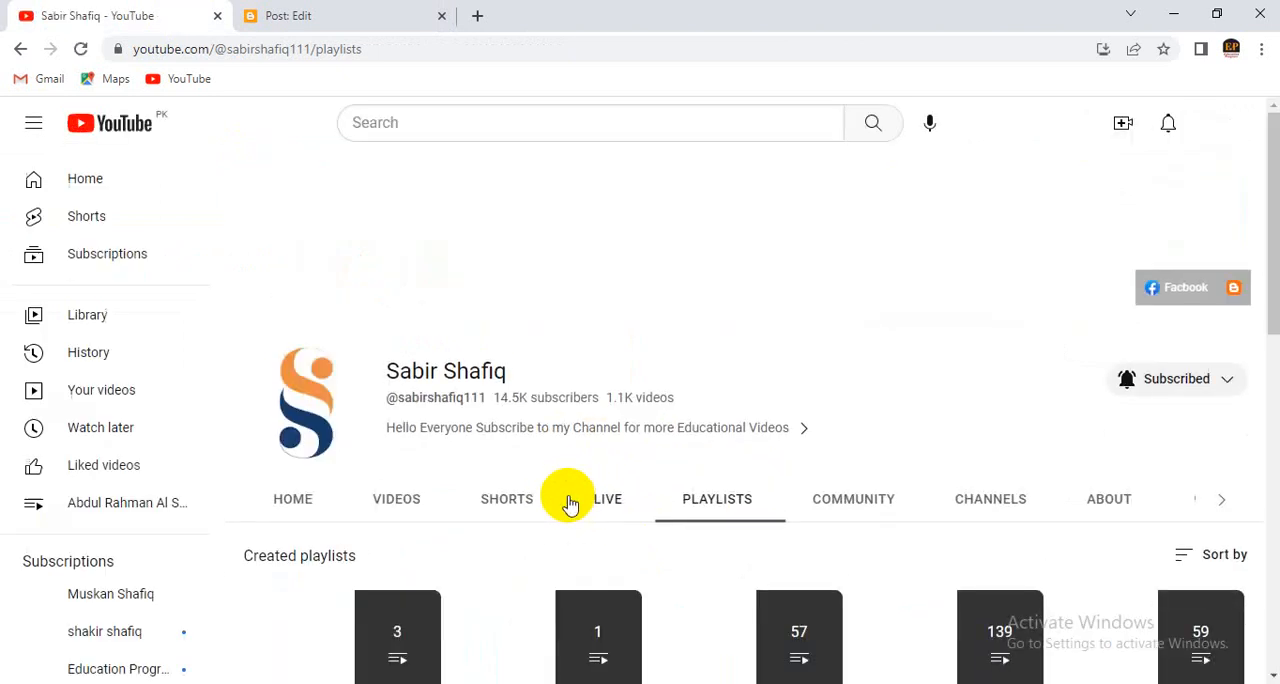
scroll(540, 524, down, 2)
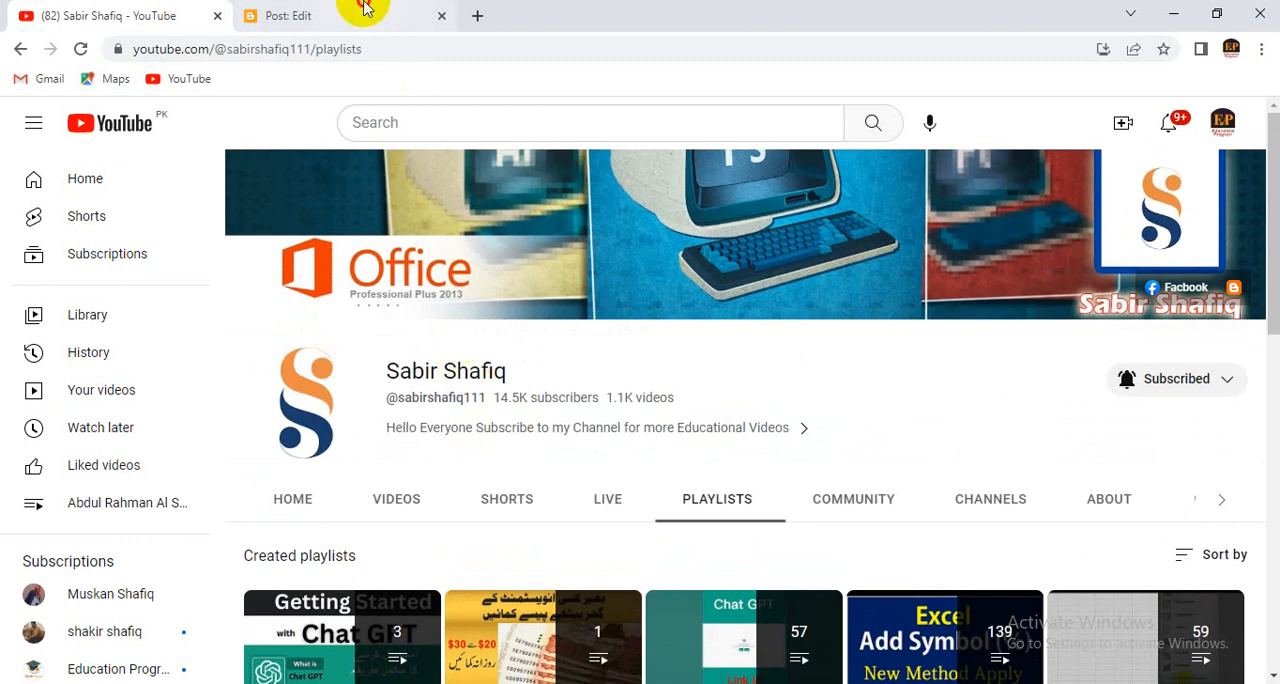
click(366, 12)
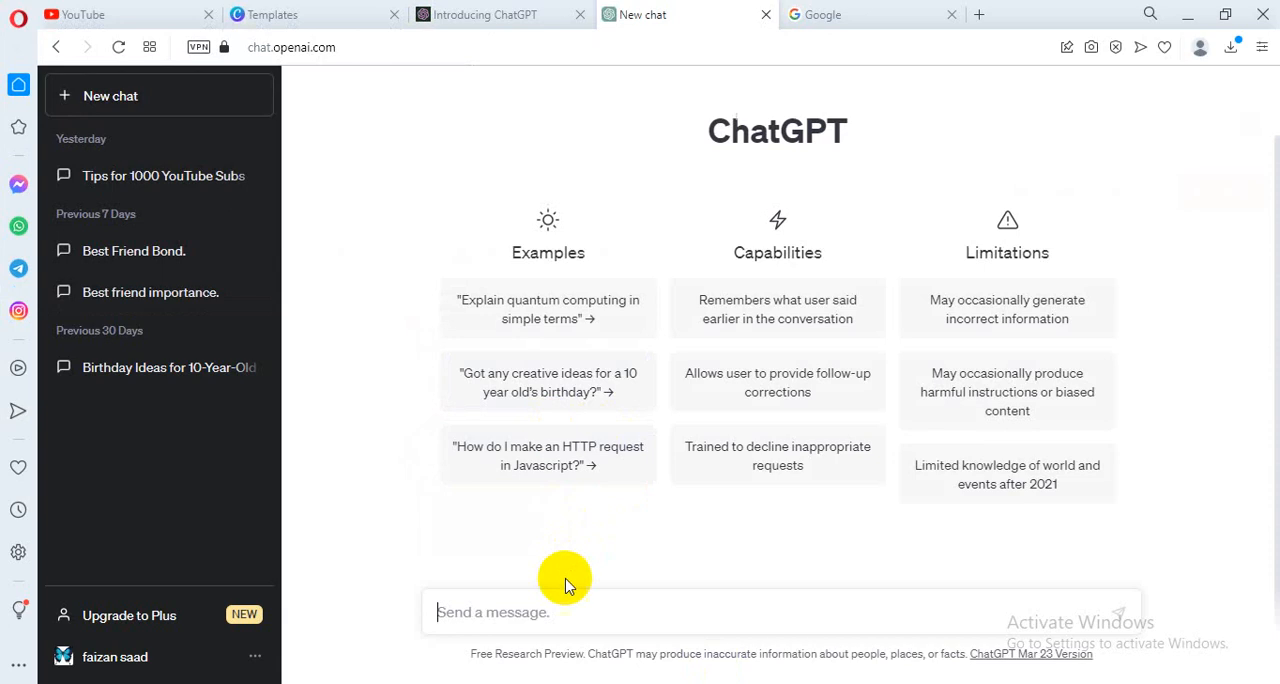
- Switch to ChatGPT, send the prompt "Rose Information" and stop the response while it is being generated
text(Ro)
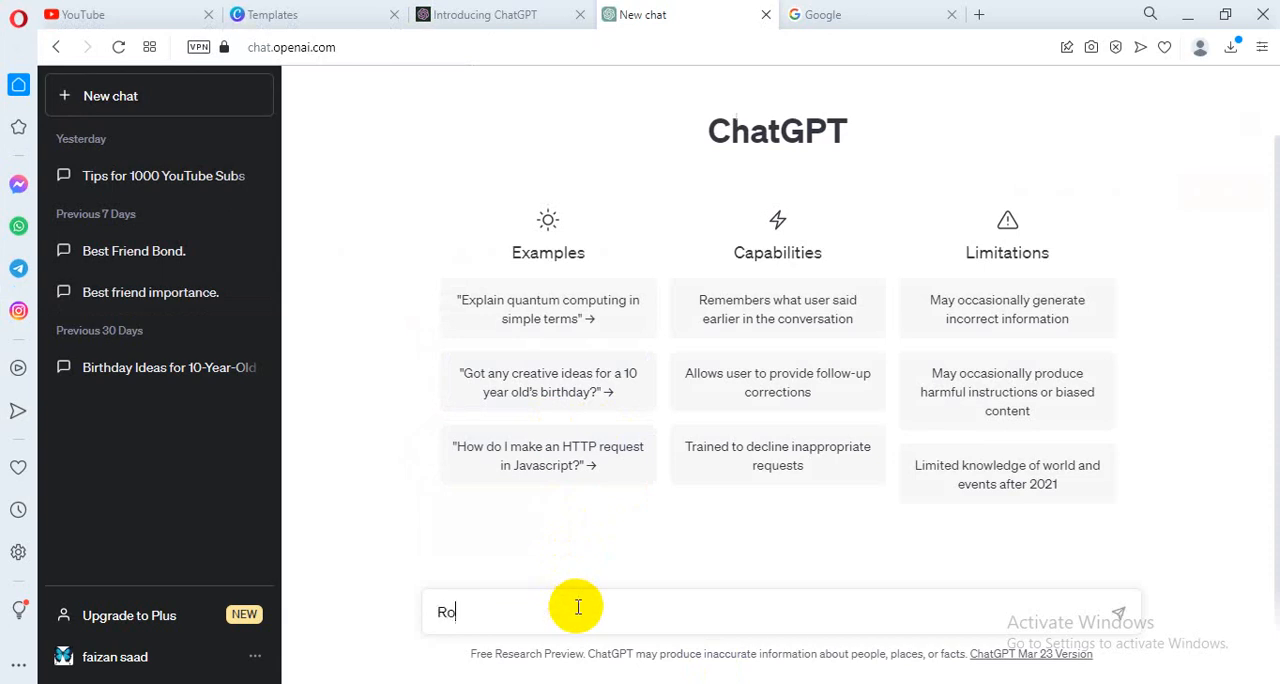
text(se Information)
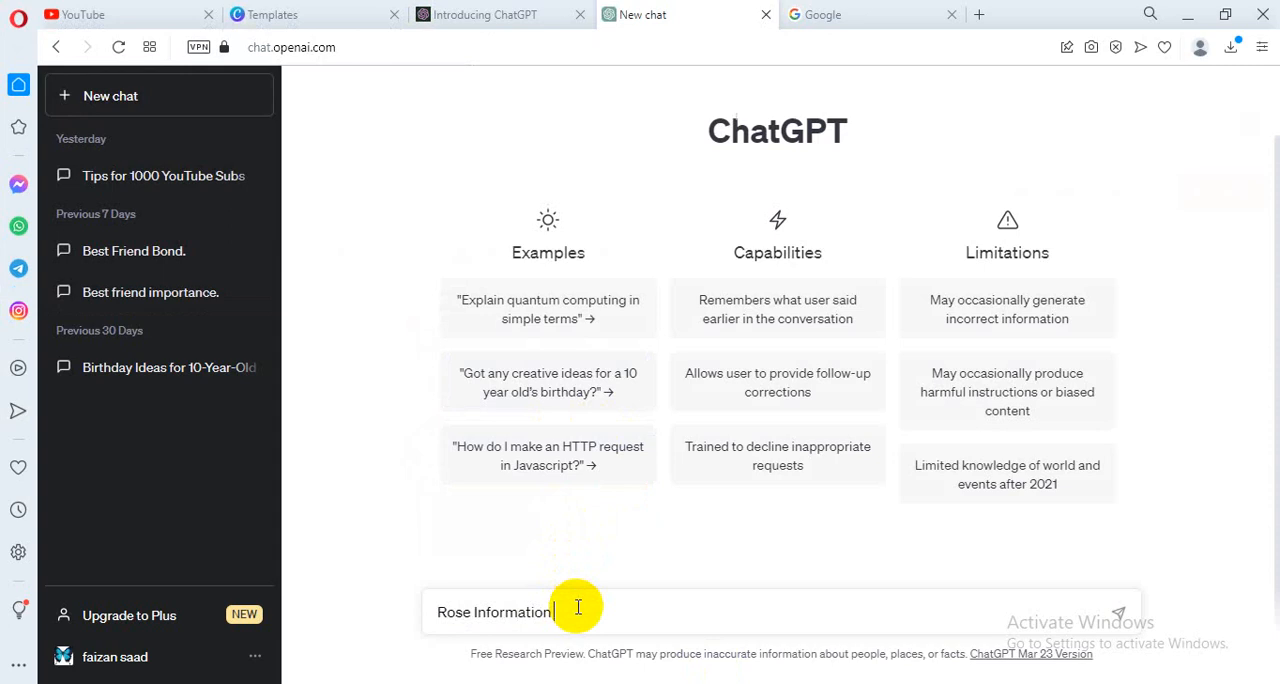
key(Return)
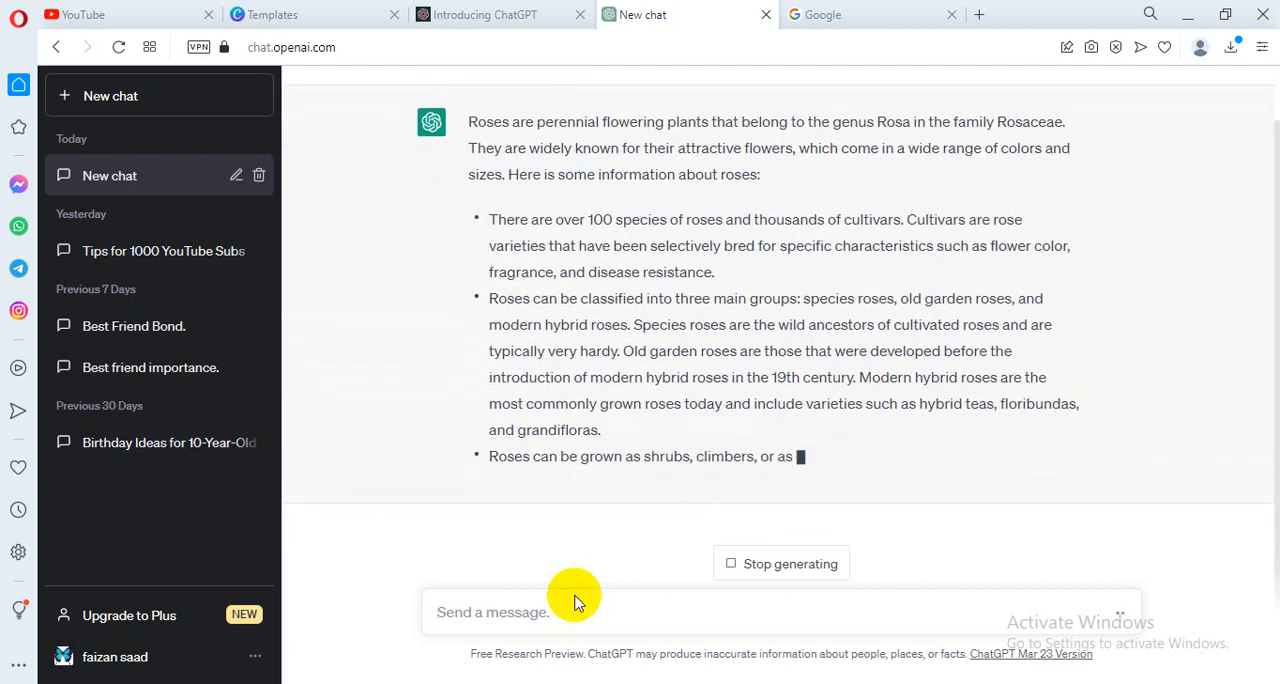
click(762, 563)
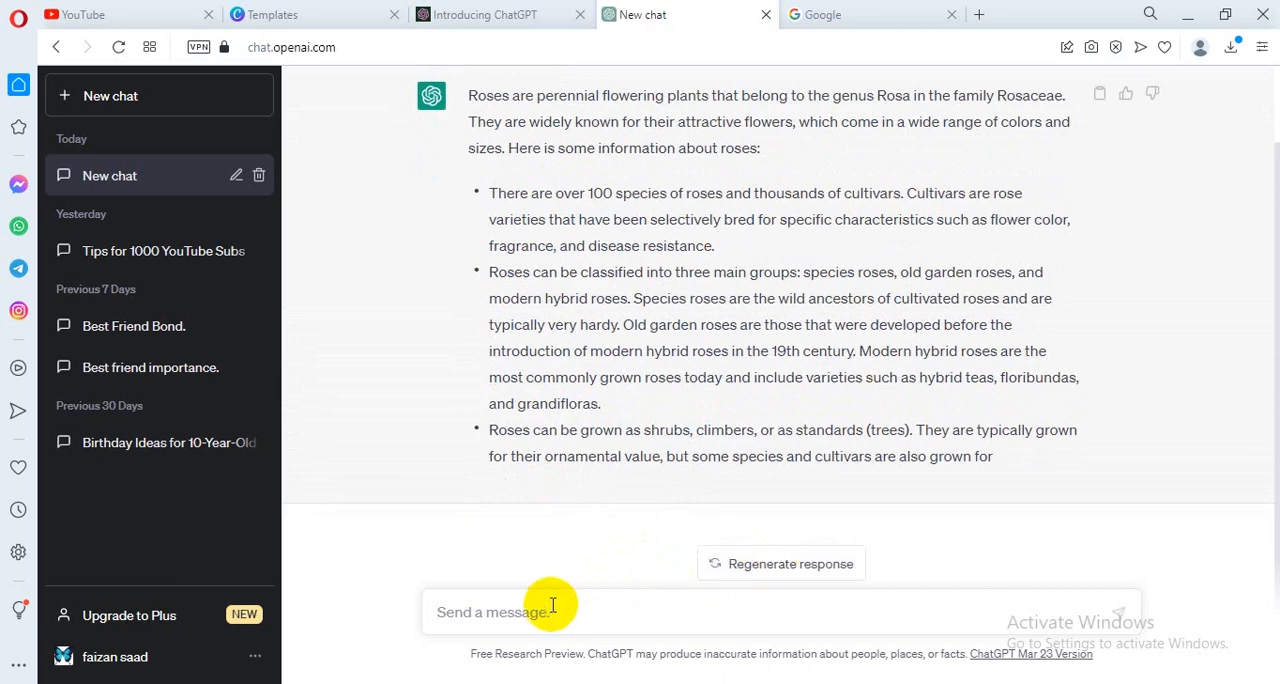
- Send the prompt "rose flower information" in the same ChatGPT chat
click(552, 606)
text(rose f)
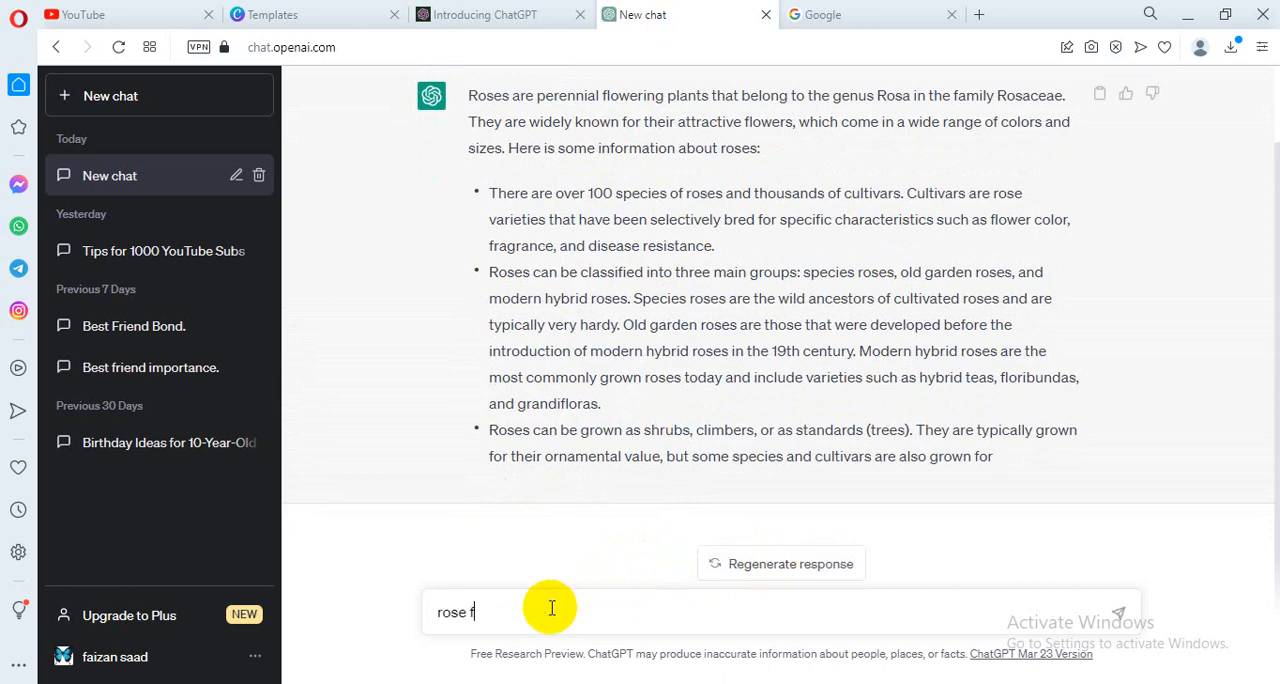
text(lower information)
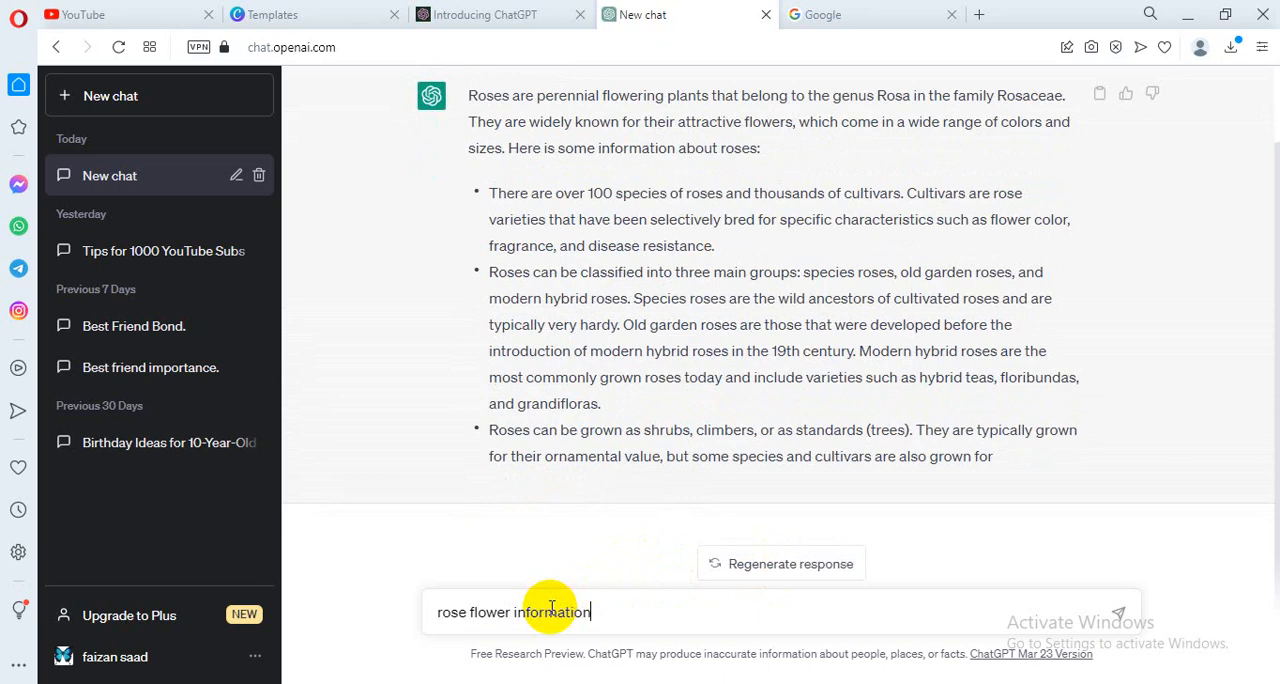
key(Return)
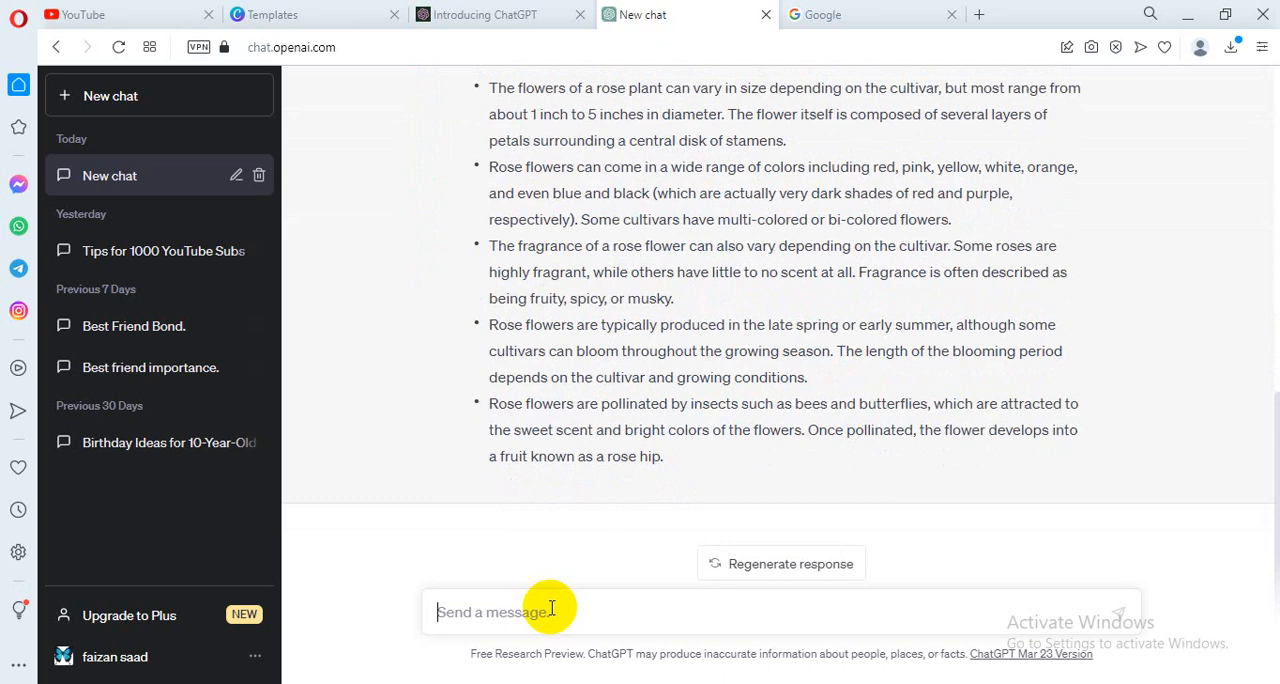
- Read through the response on rose flower information and regenerate it
scroll(523, 457, up, 5)
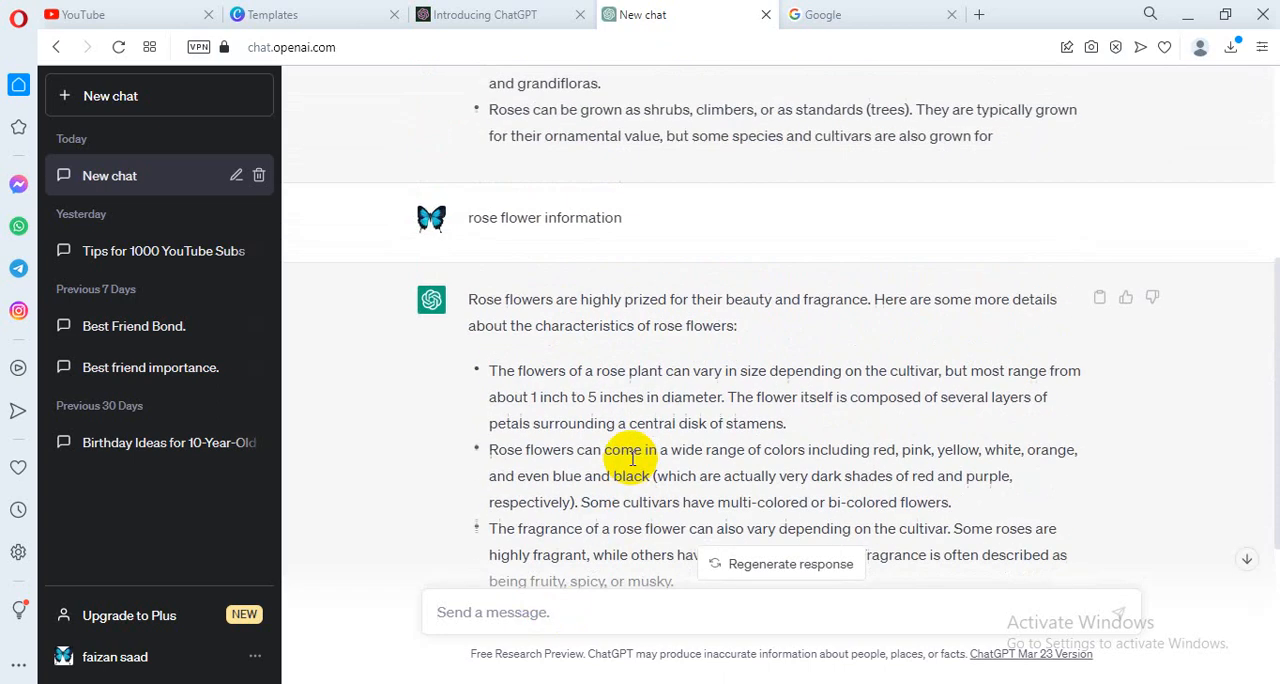
scroll(600, 457, down, 4)
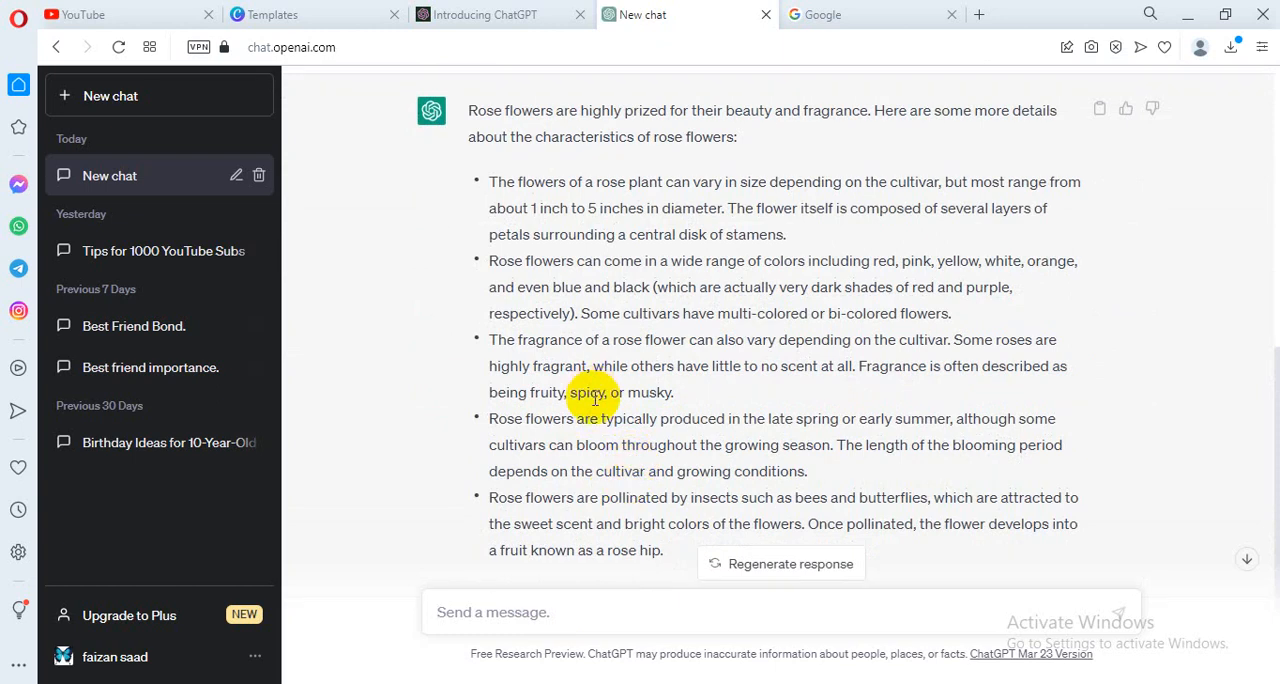
scroll(590, 400, down, 2)
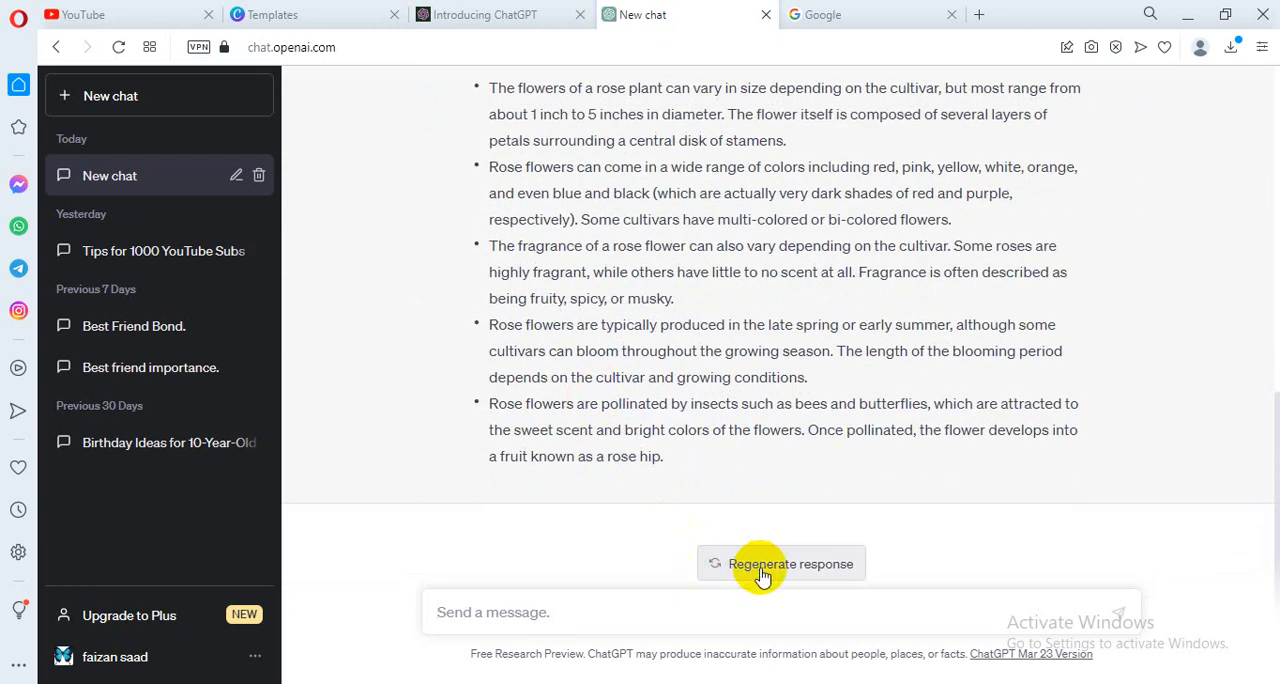
click(762, 576)
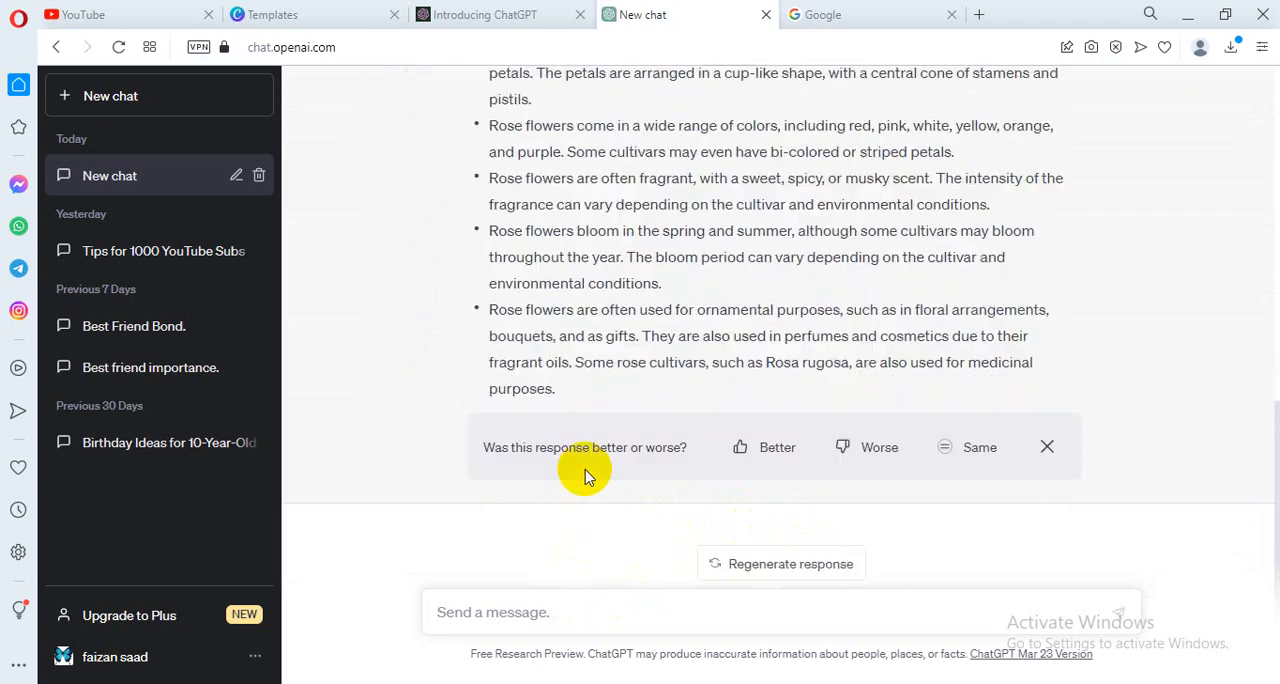
- Copy the full regenerated rose flower response and paste it below the "Rose Information" heading in the Blogger post
scroll(585, 476, up, 6)
scroll(585, 476, down, 6)
drag(557, 389, 463, 370)
key(ctrl+c)
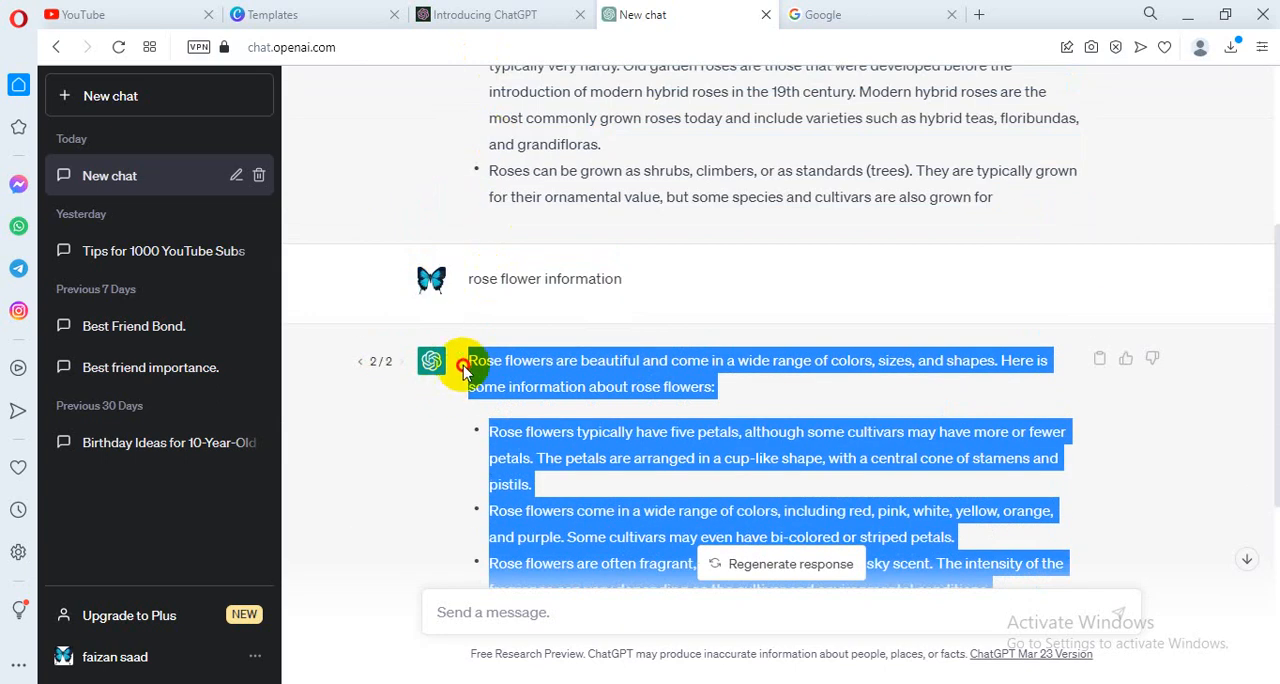
click(678, 683)
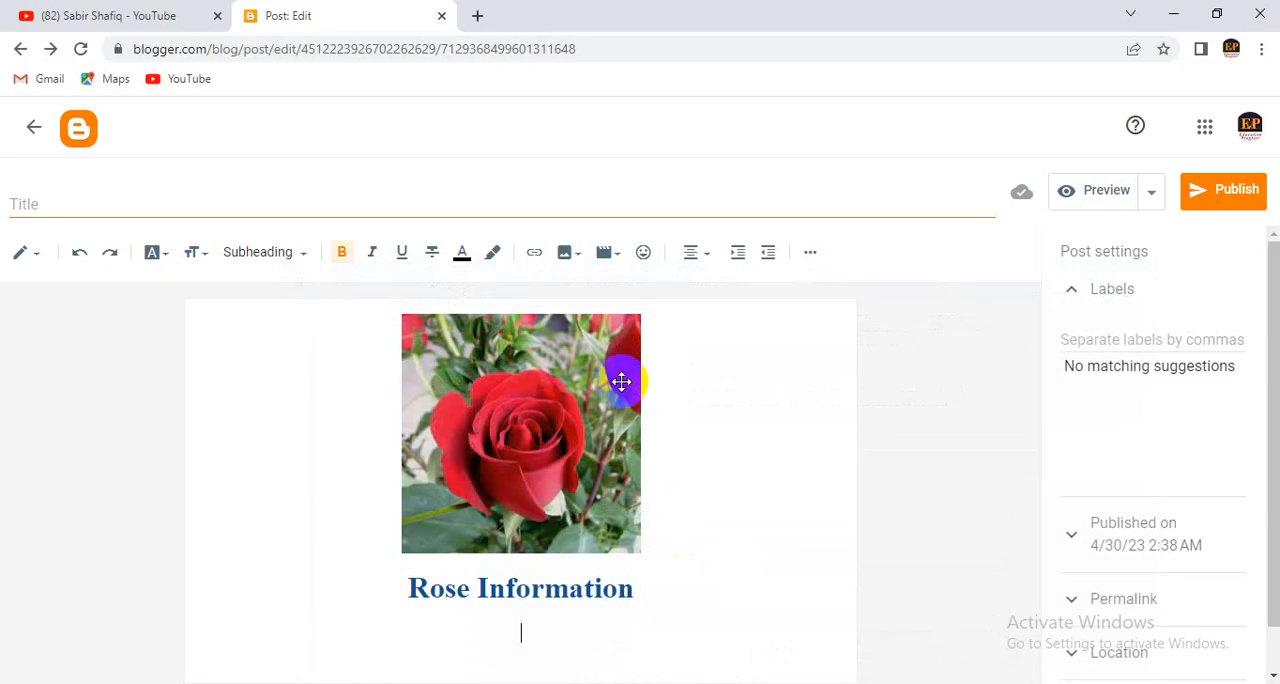
key(ctrl+v)
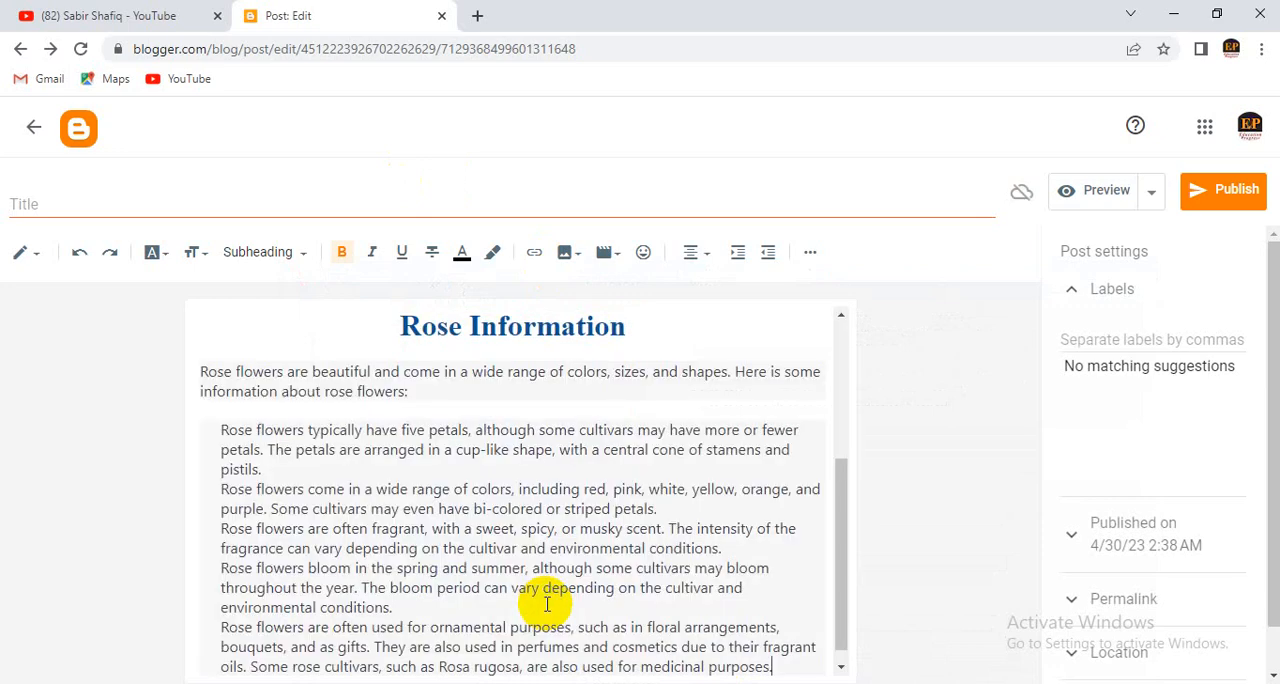
- Review the post from the rose image and heading through to the end of the pasted rose flower text
scroll(580, 575, up, 3)
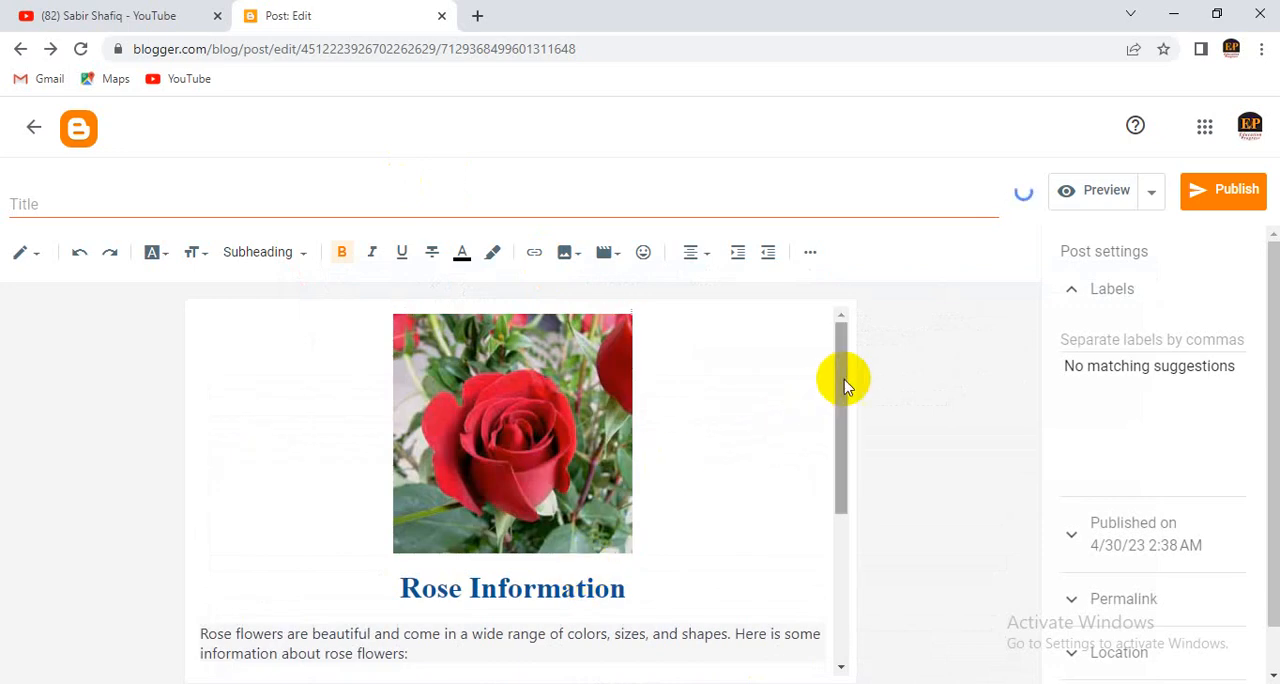
drag(839, 404, 857, 370)
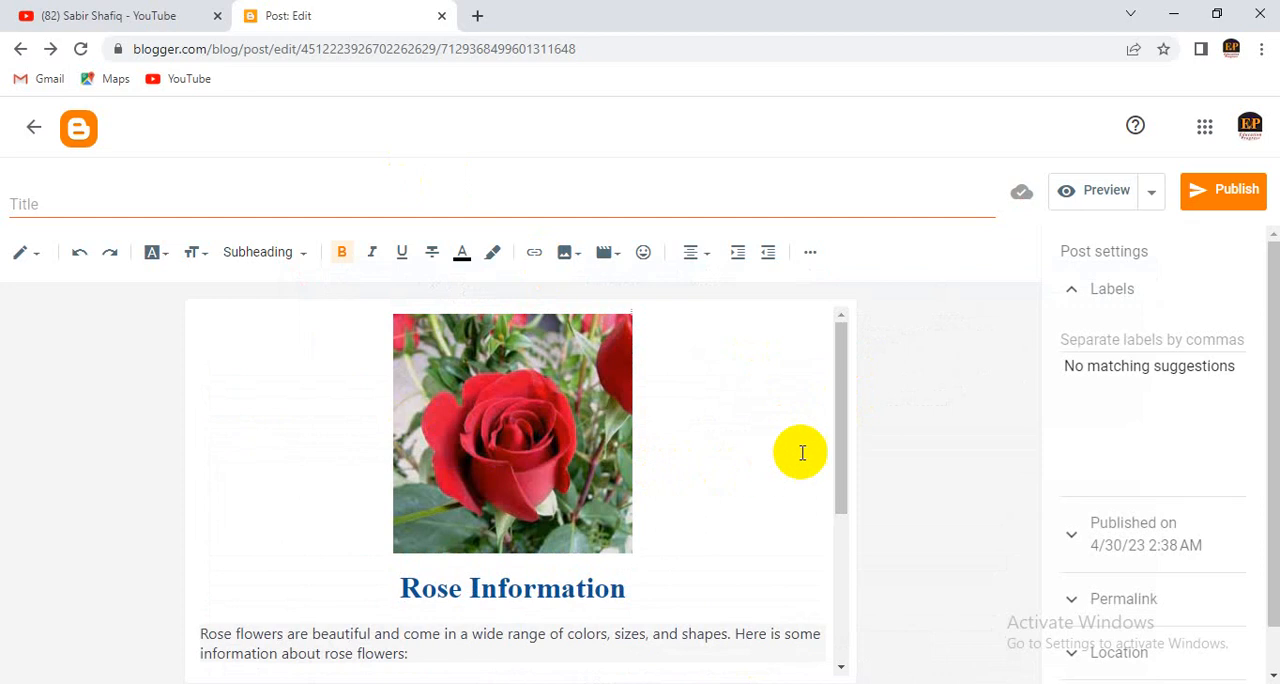
scroll(813, 441, down, 2)
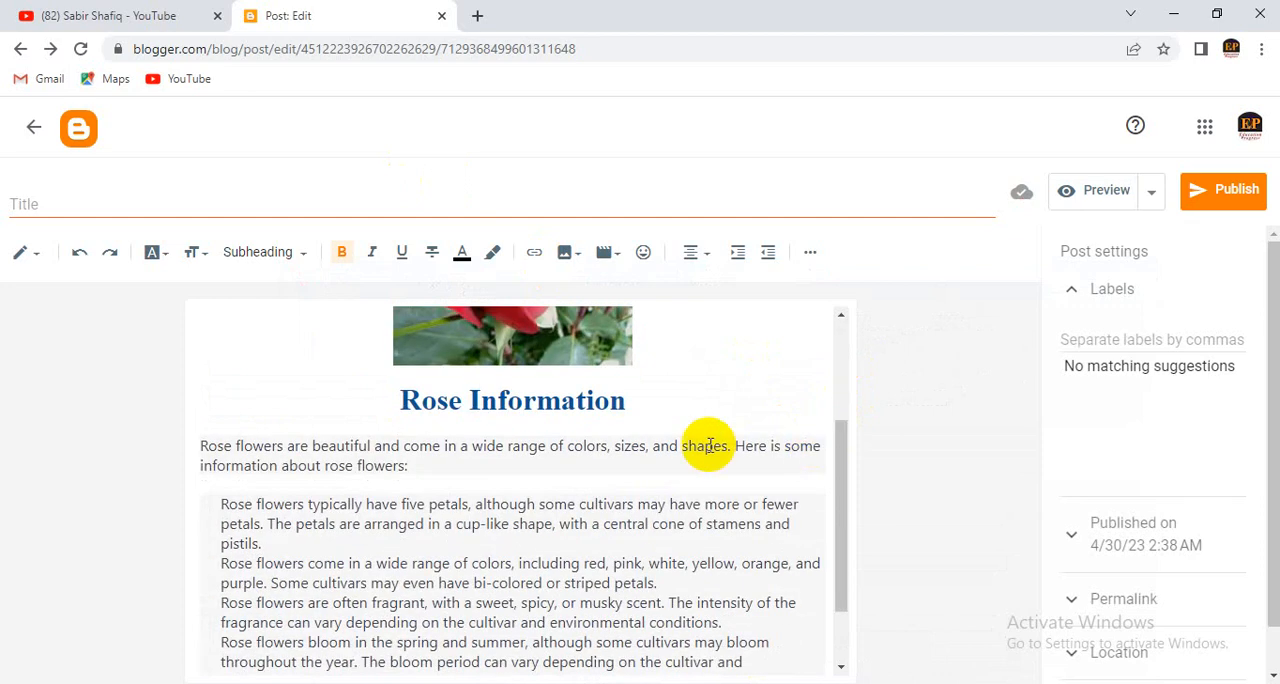
scroll(707, 446, down, 1)
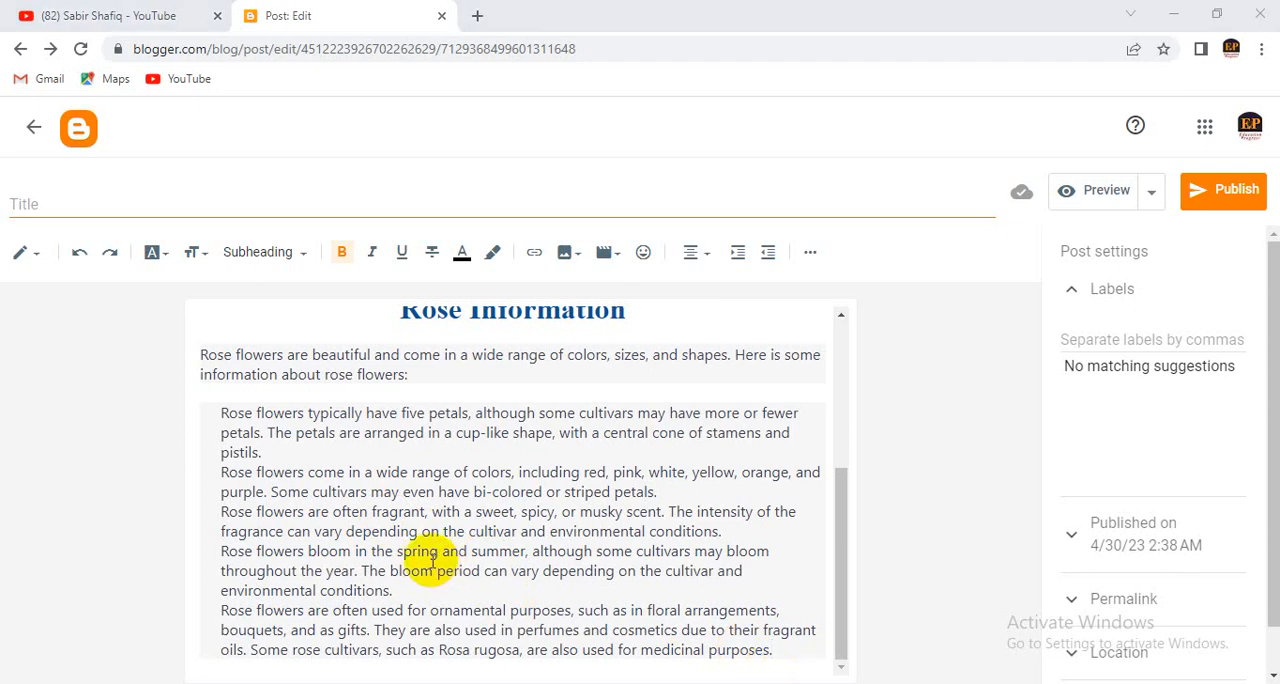
click(415, 560)
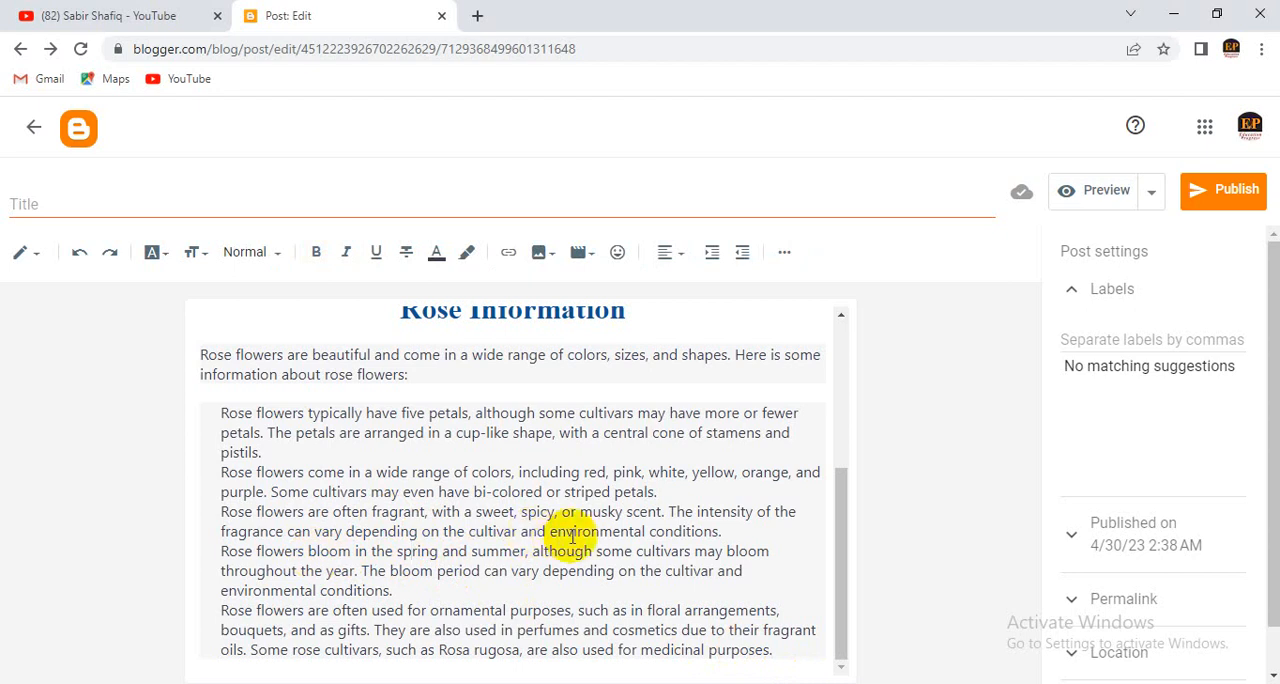
drag(514, 531, 466, 536)
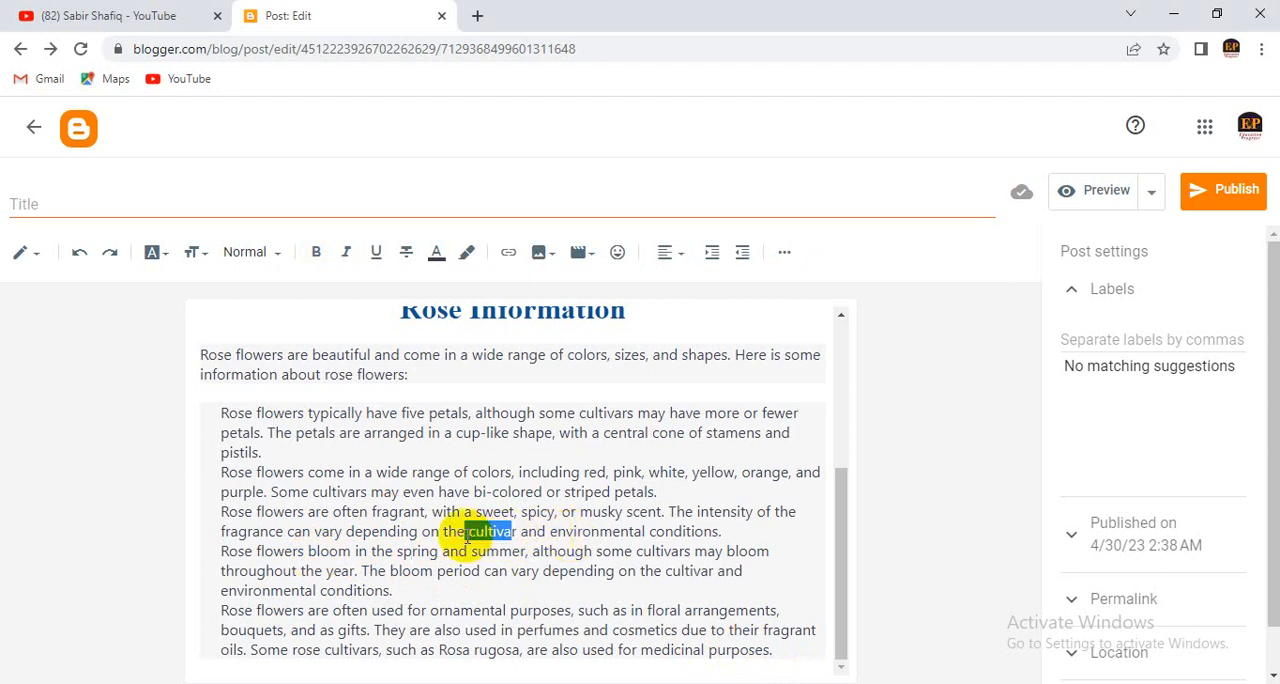
click(548, 511)
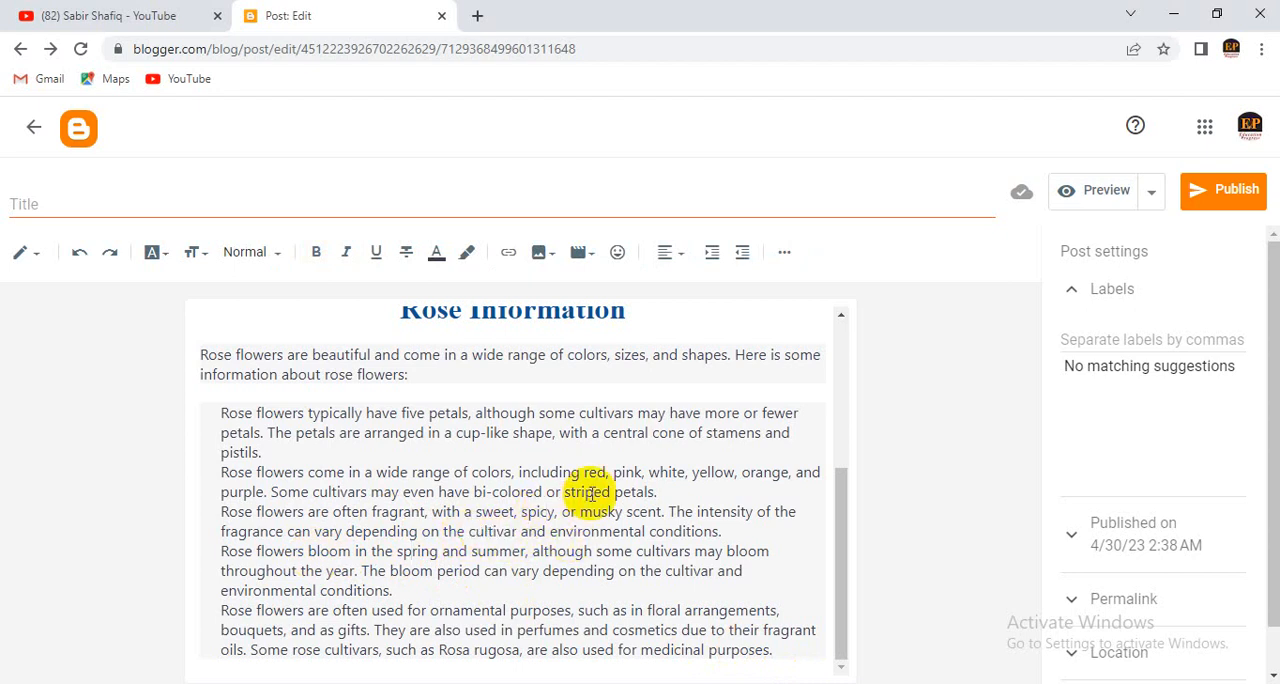
scroll(596, 493, up, 2)
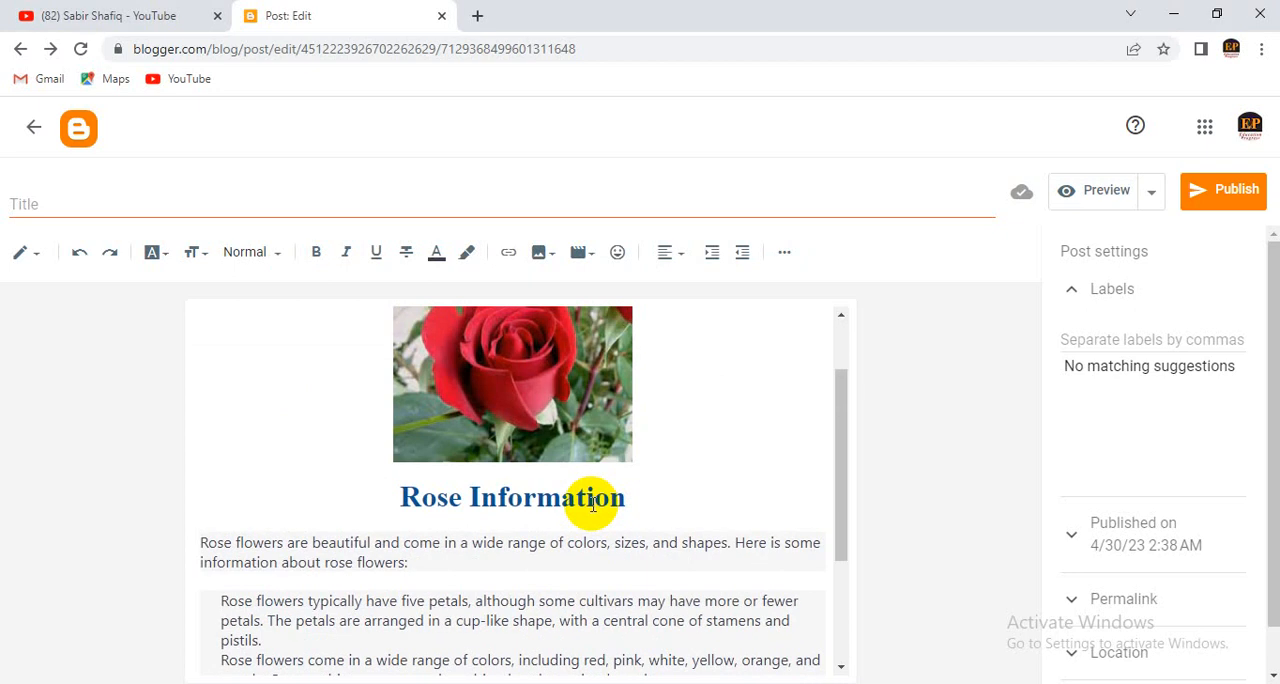
scroll(591, 506, down, 1)
scroll(591, 506, down, 1)
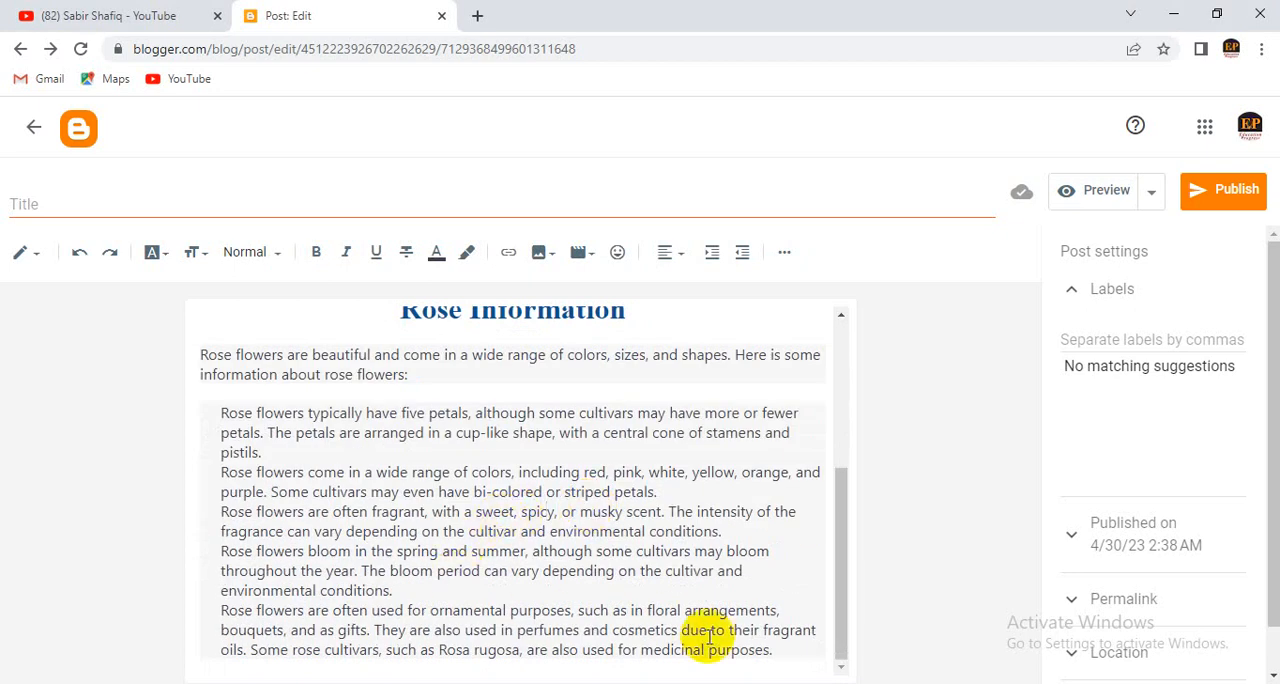
drag(768, 650, 218, 413)
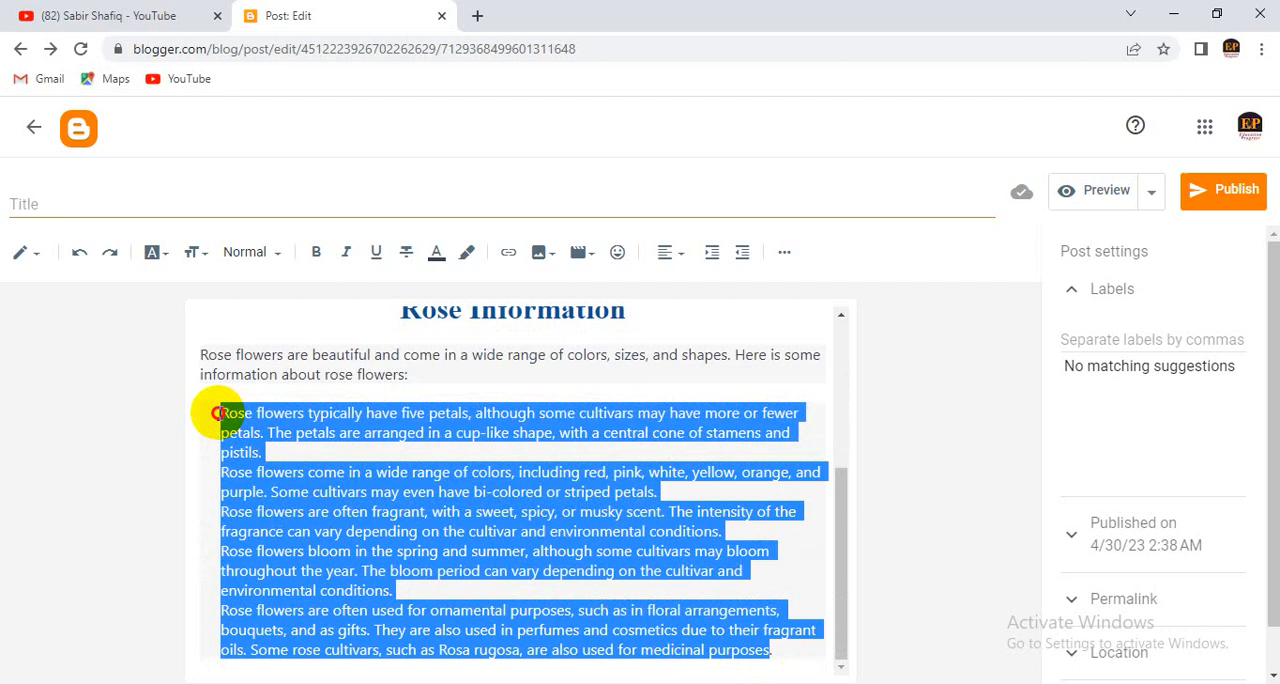
click(300, 451)
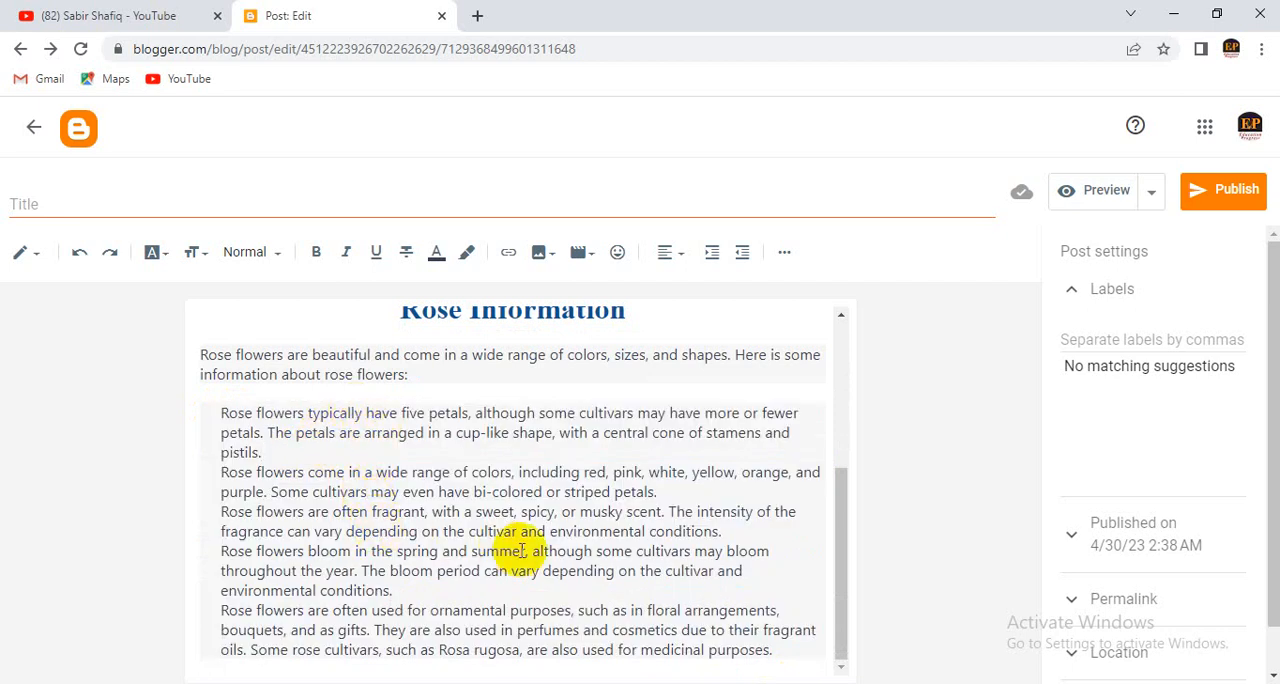
scroll(521, 550, up, 3)
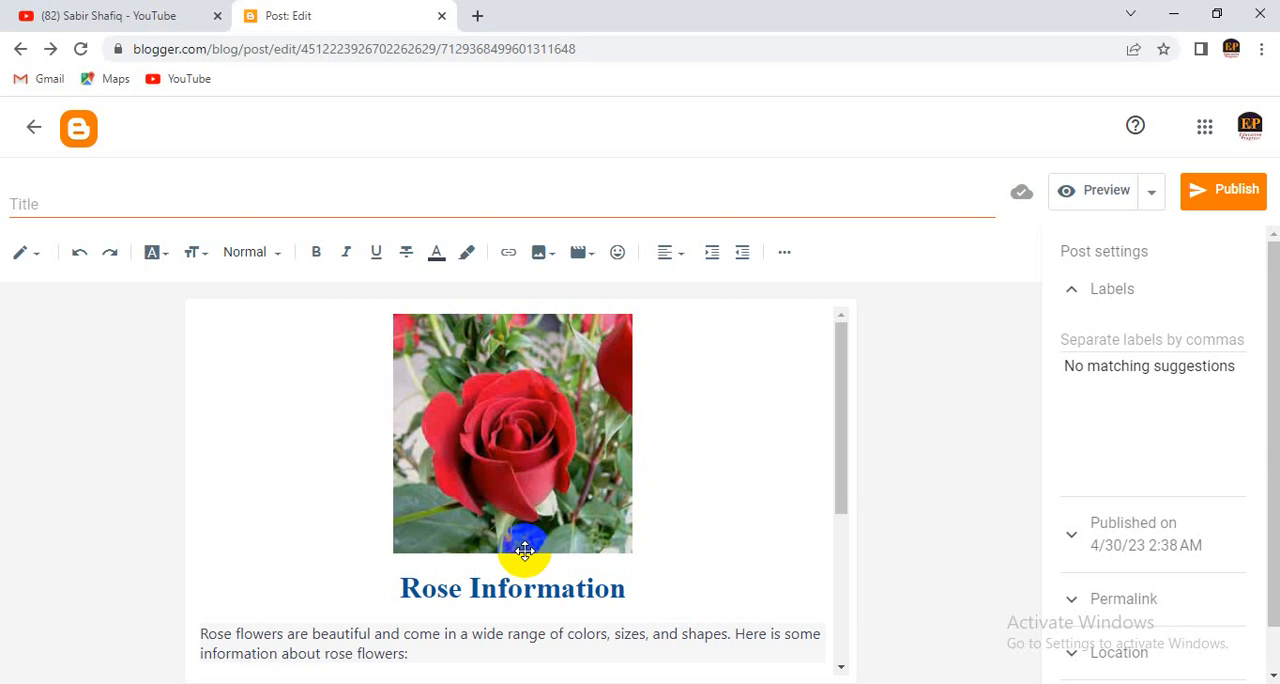
scroll(660, 525, down, 2)
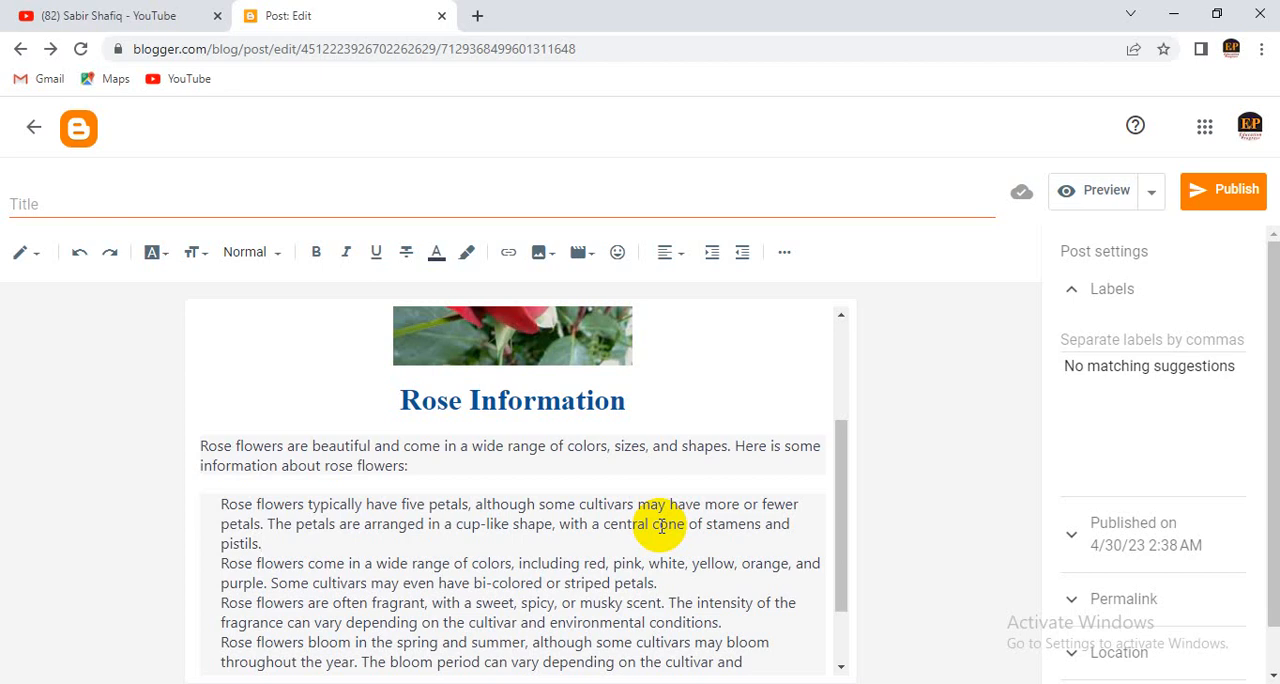
scroll(661, 526, down, 1)
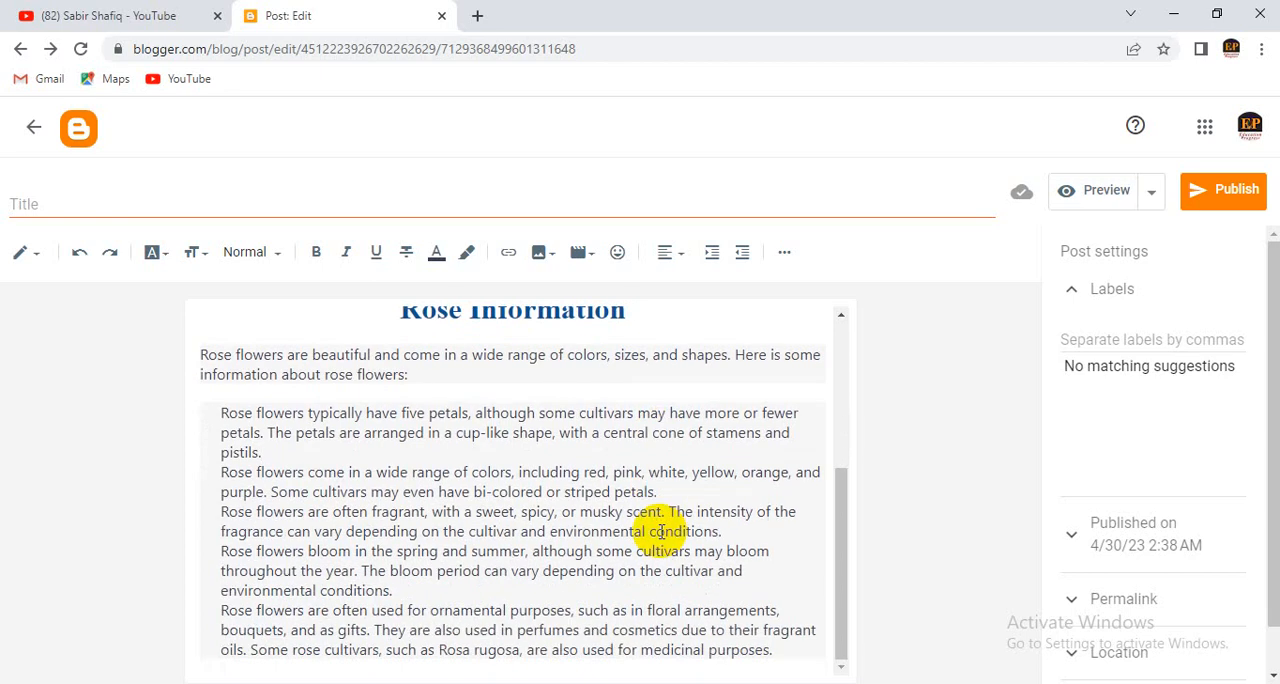
scroll(661, 533, up, 2)
scroll(660, 534, down, 2)
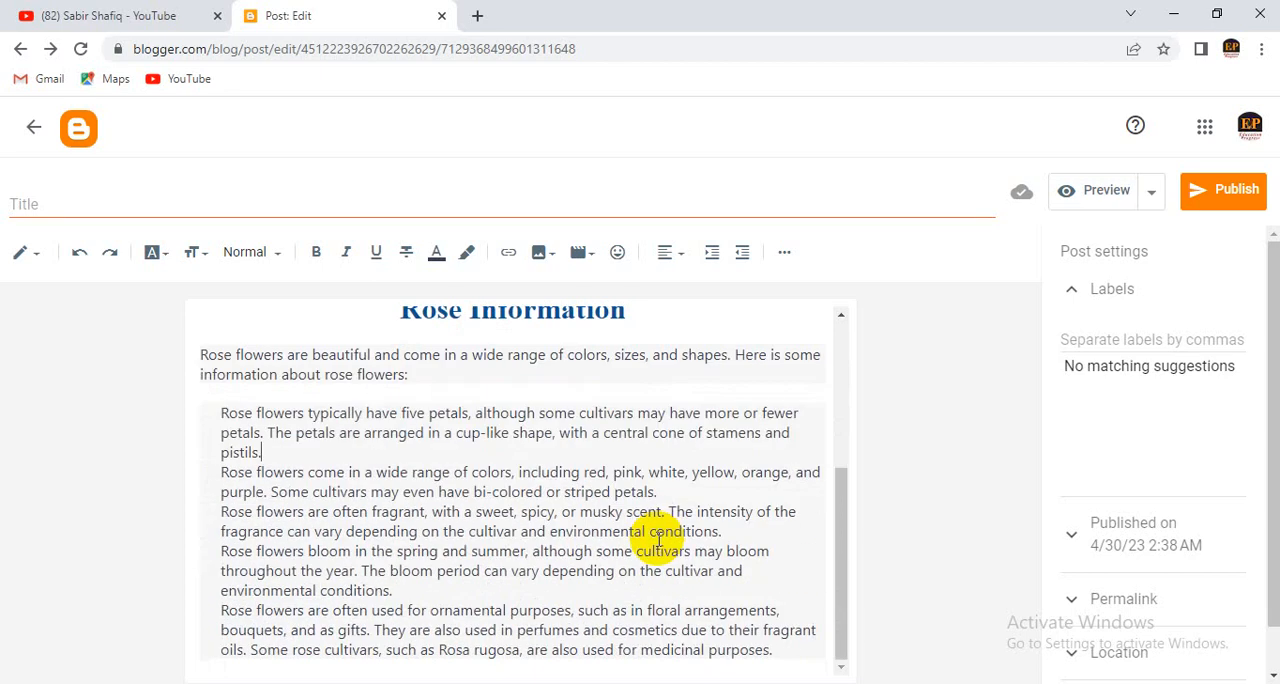
- Start a new line after the last sentence of the pasted rose flower text
click(780, 649)
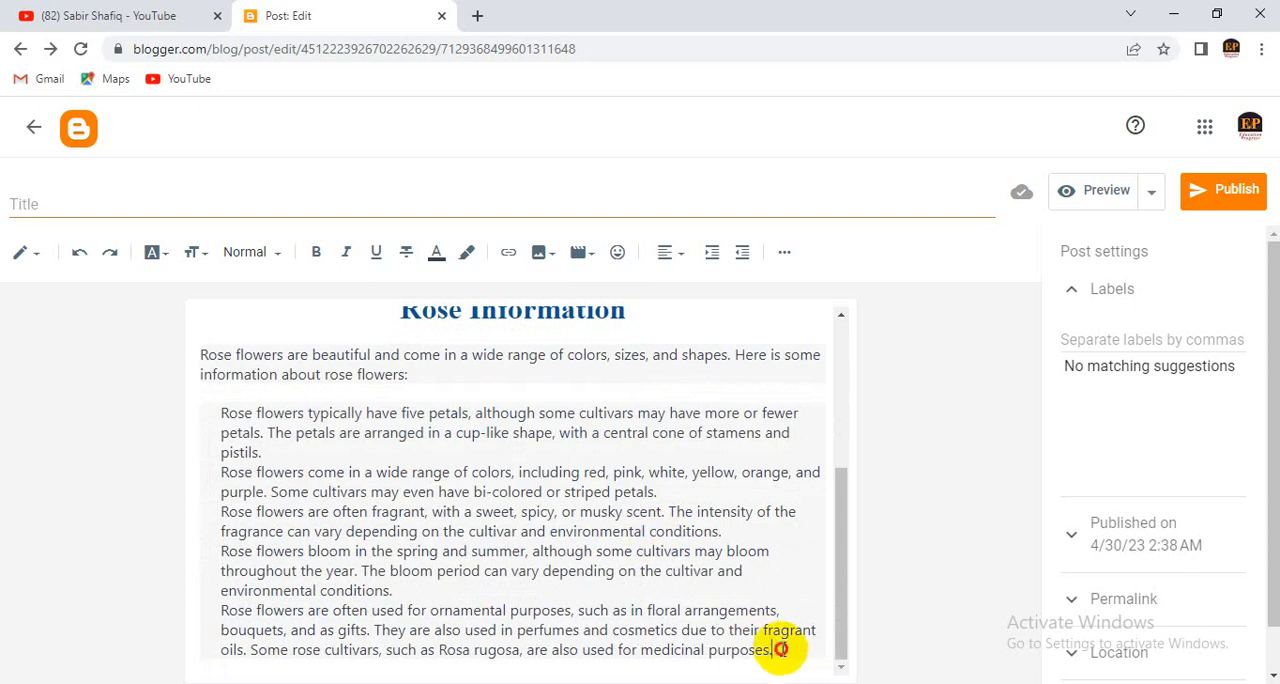
key(Return)
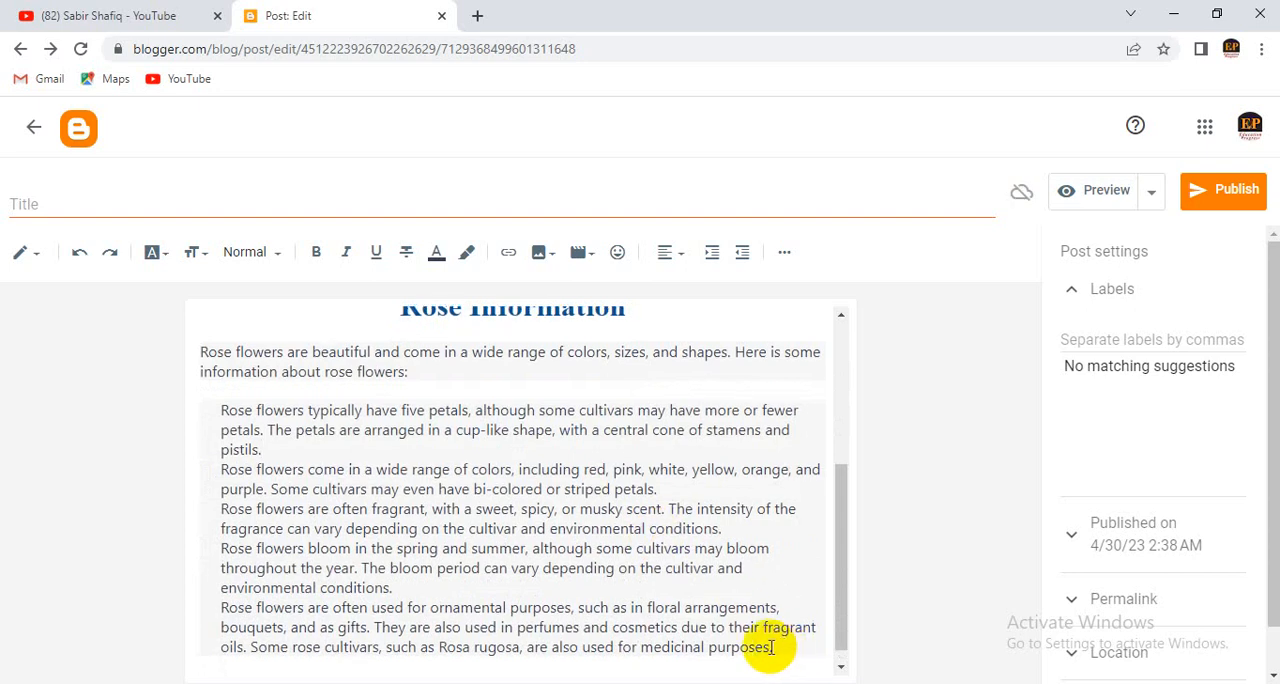
- Switch to the ChatGPT chat in Opera and ask it for "rose flower advantages"
click(574, 682)
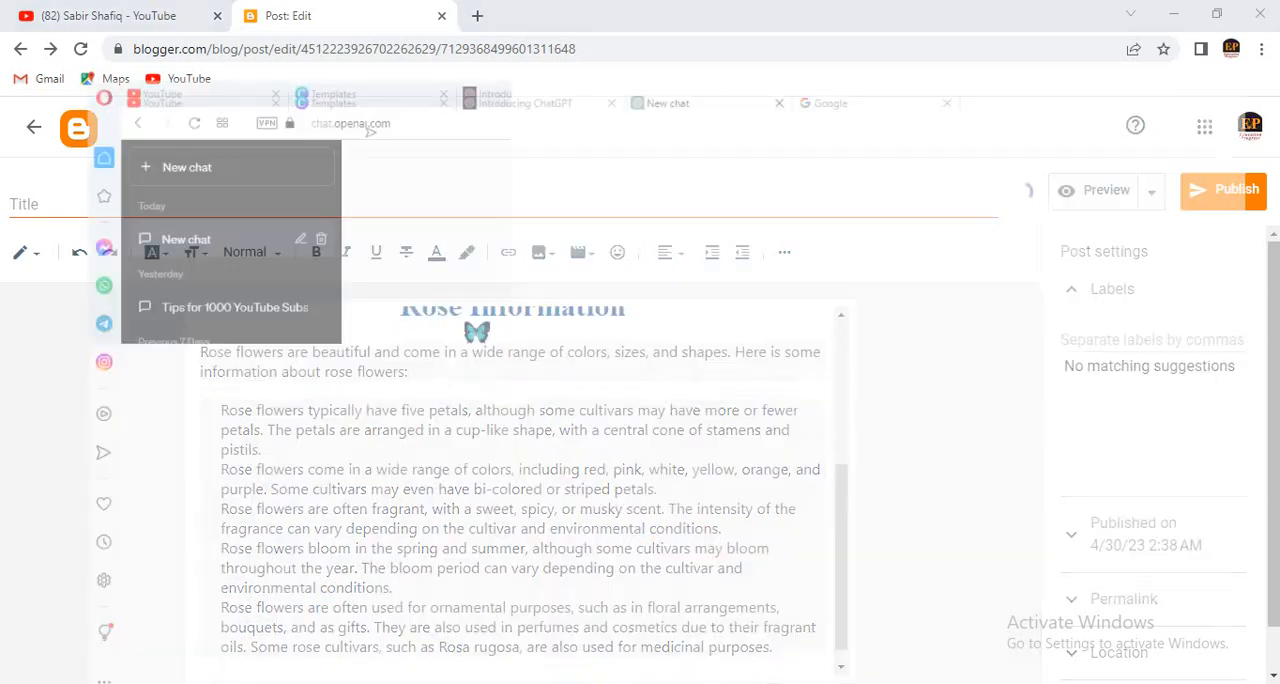
click(565, 620)
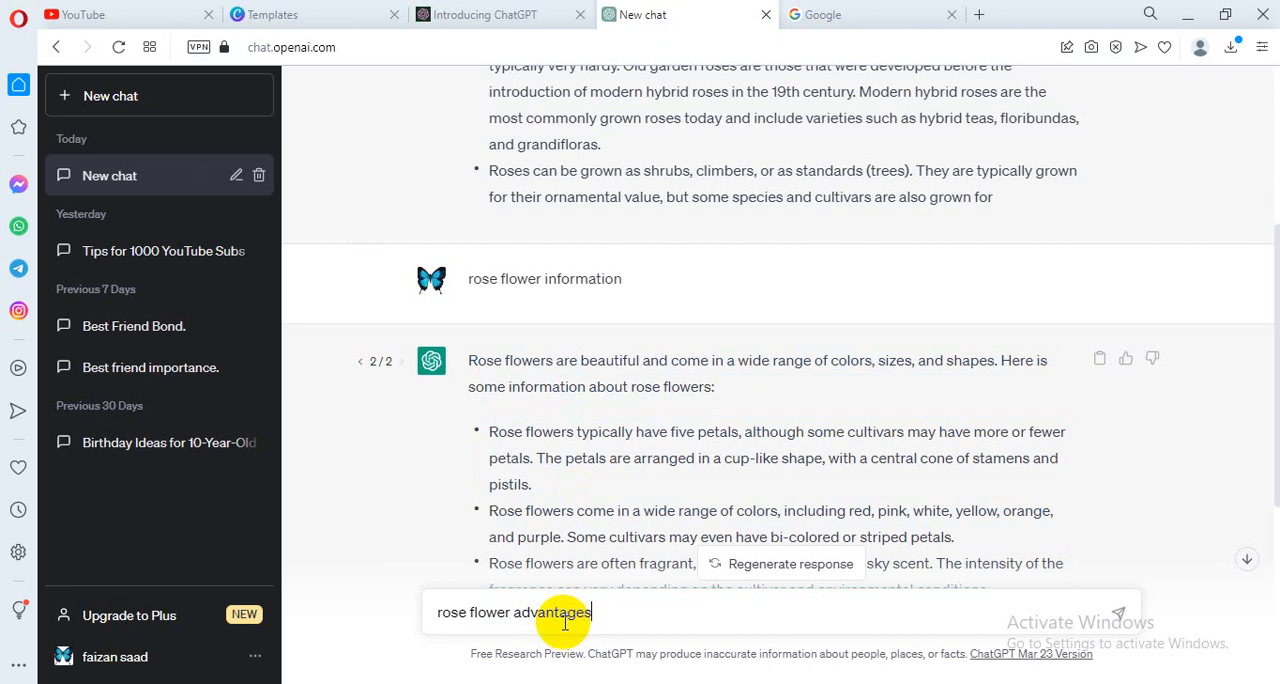
text(rose flower advantages)
key(Return)
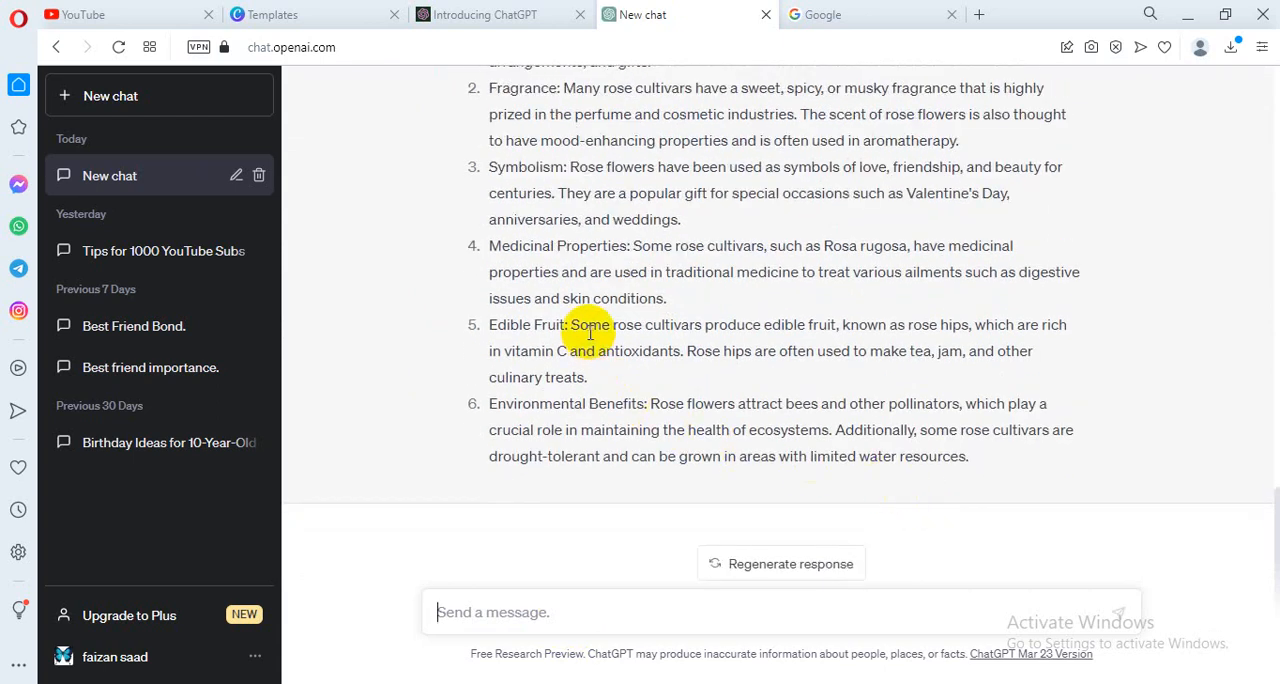
- Copy the Beauty, Fragrance and Symbolism points from the advantages response and paste them below the rose information text in the Blogger post
scroll(590, 393, up, 1)
scroll(590, 393, up, 2)
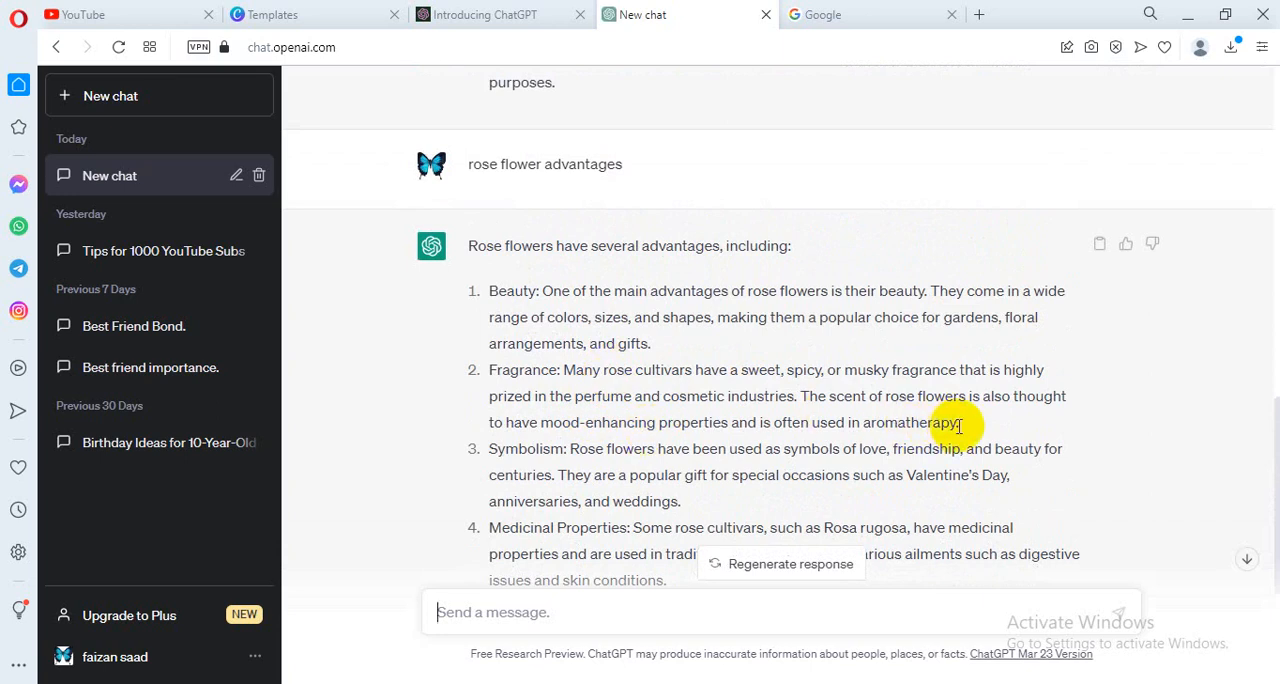
drag(962, 424, 797, 398)
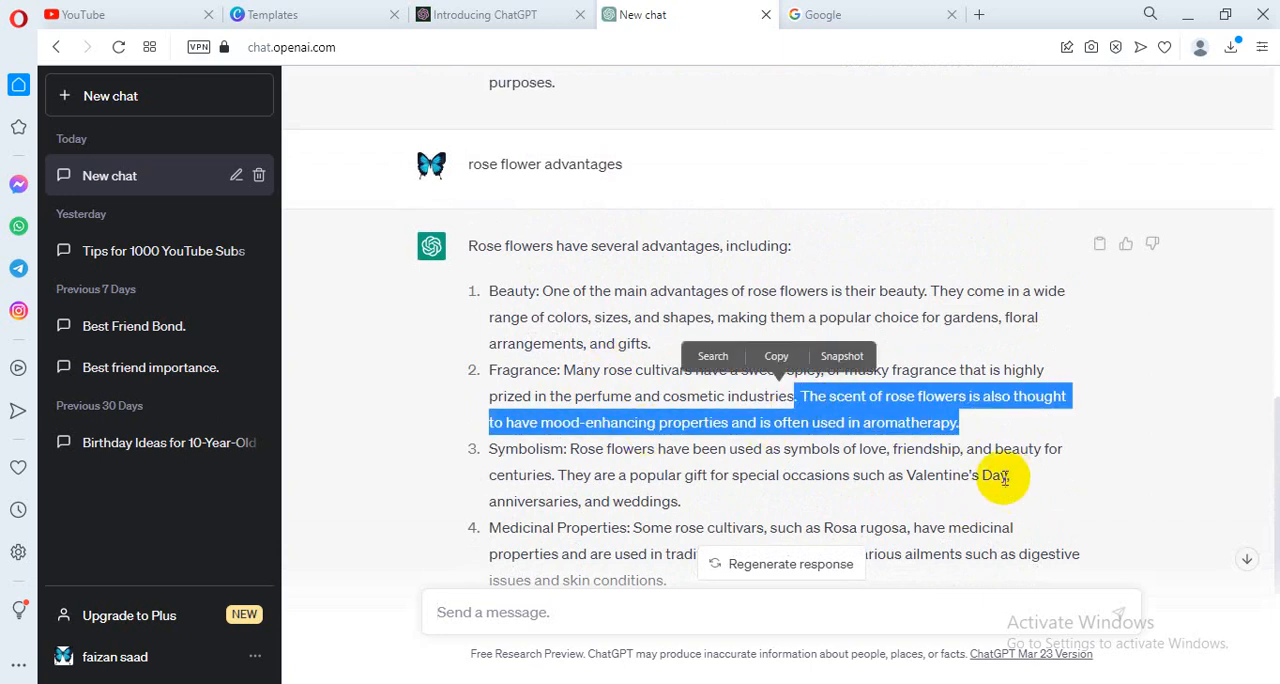
drag(683, 502, 474, 293)
key(ctrl+c)
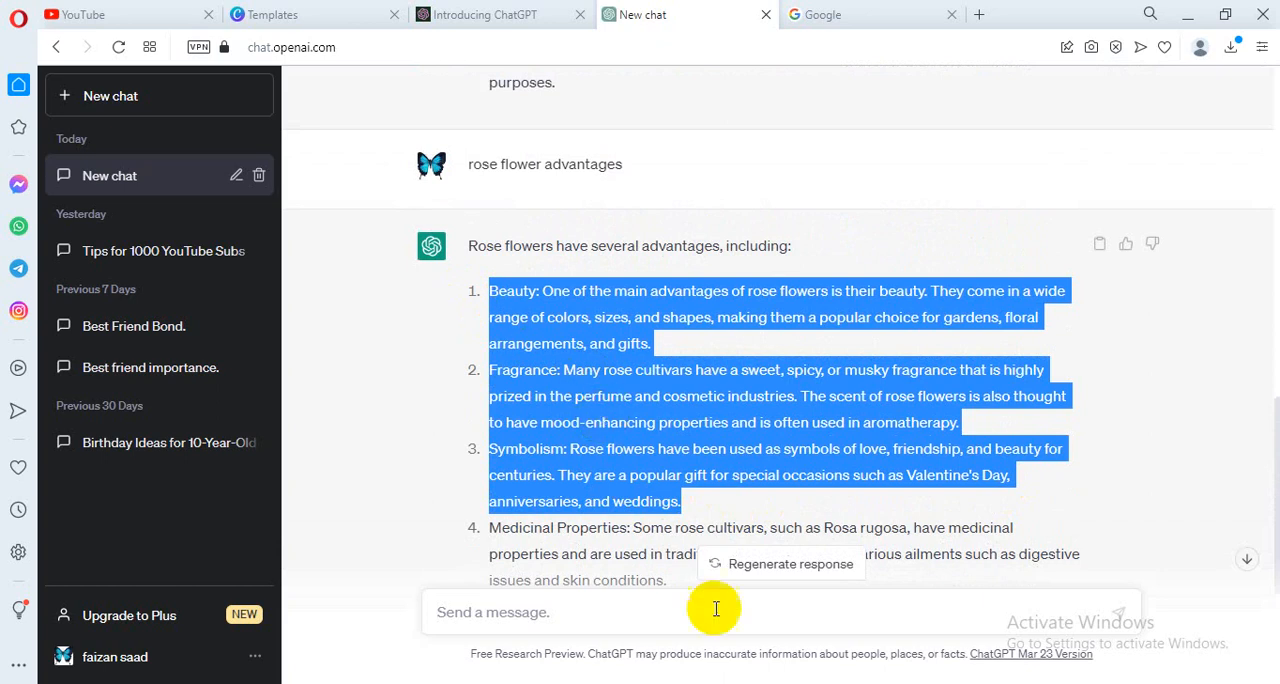
key(alt)
click(748, 683)
scroll(512, 492, down, 1)
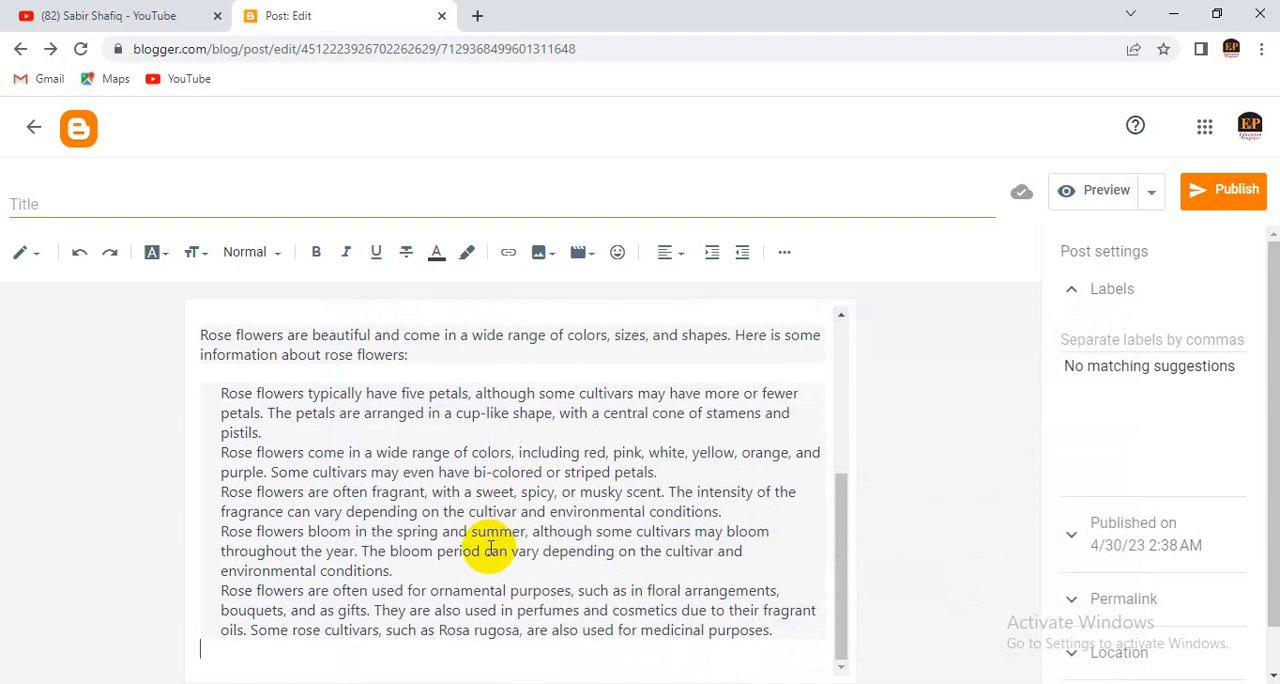
key(Return)
key(ctrl+v)
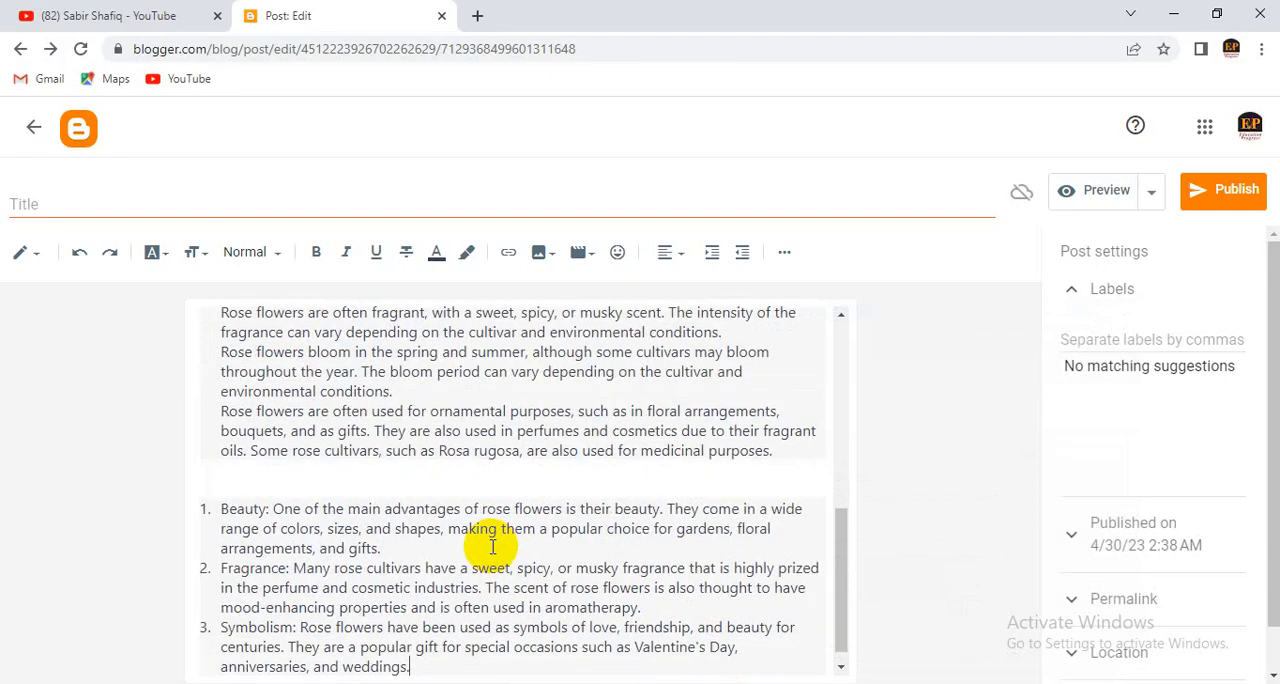
- Preview the post and examine its layout from the rose image through the information text to the advantages list
scroll(479, 558, up, 10)
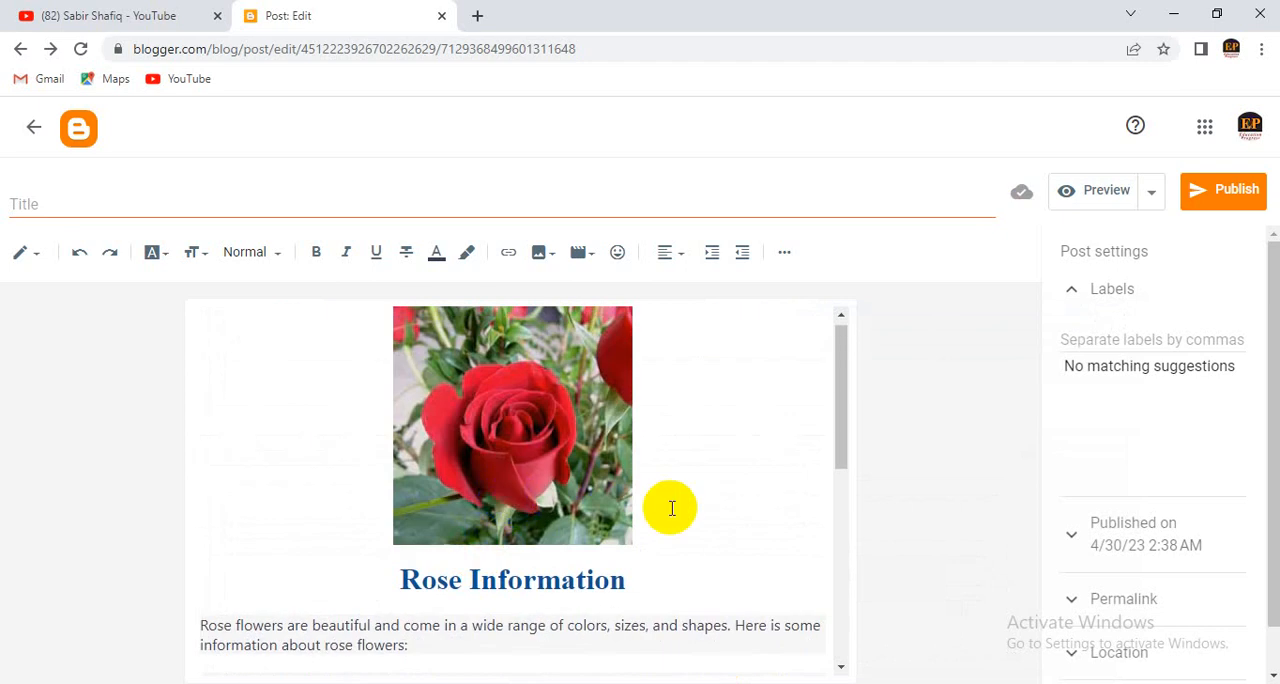
click(1208, 196)
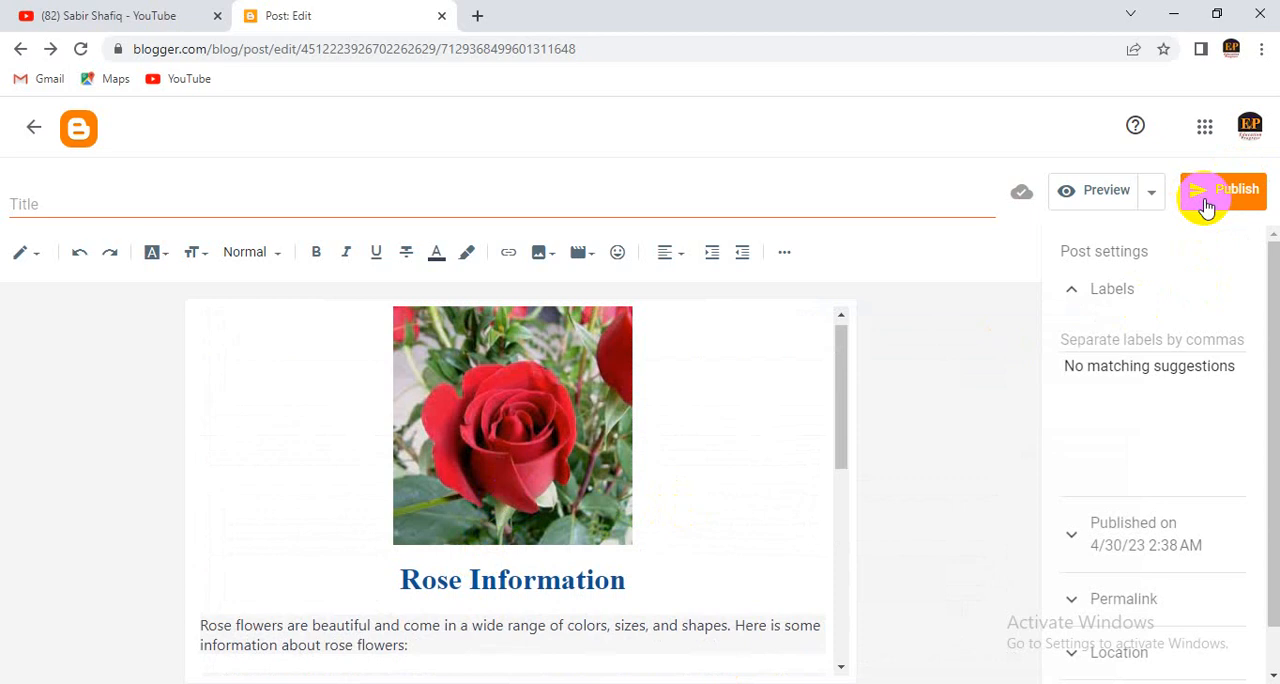
click(1096, 200)
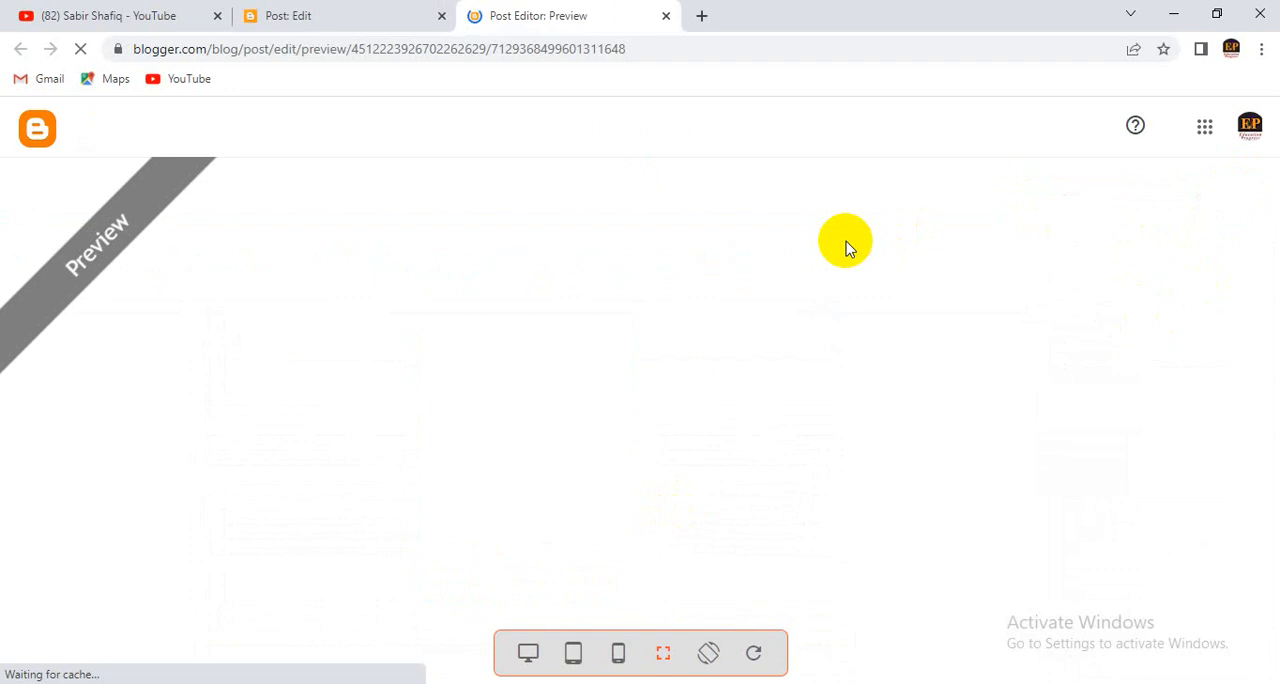
scroll(640, 465, down, 5)
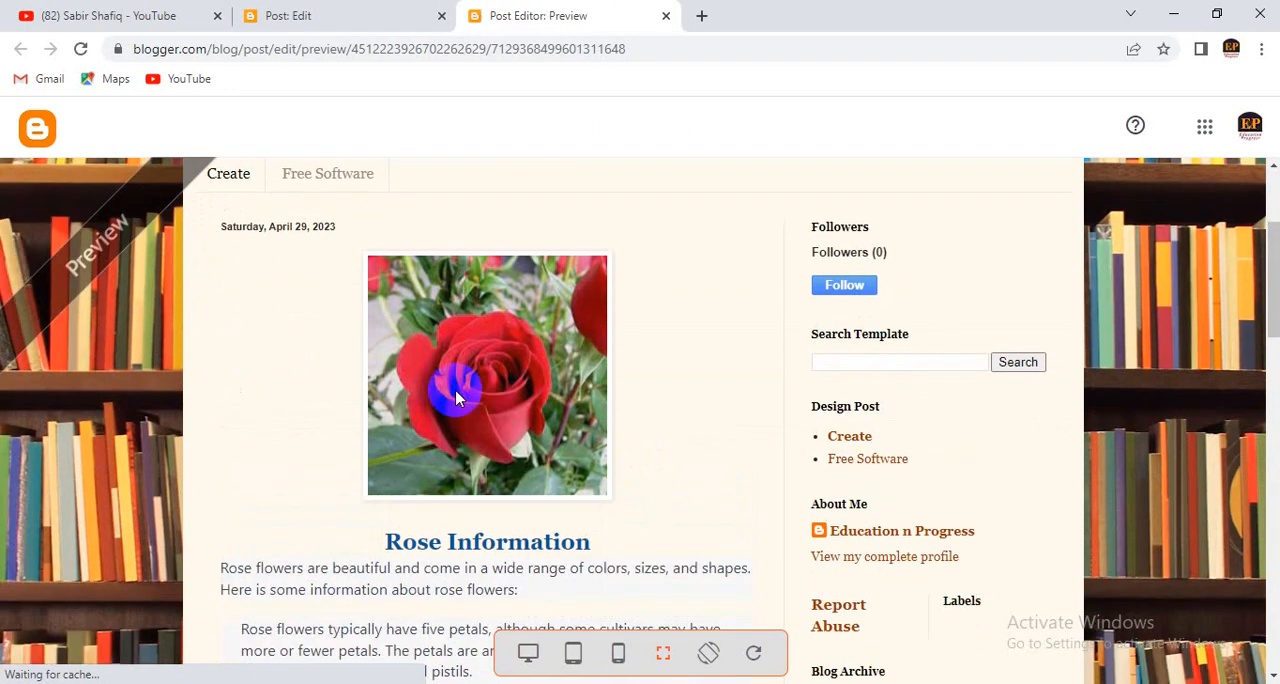
scroll(490, 490, down, 2)
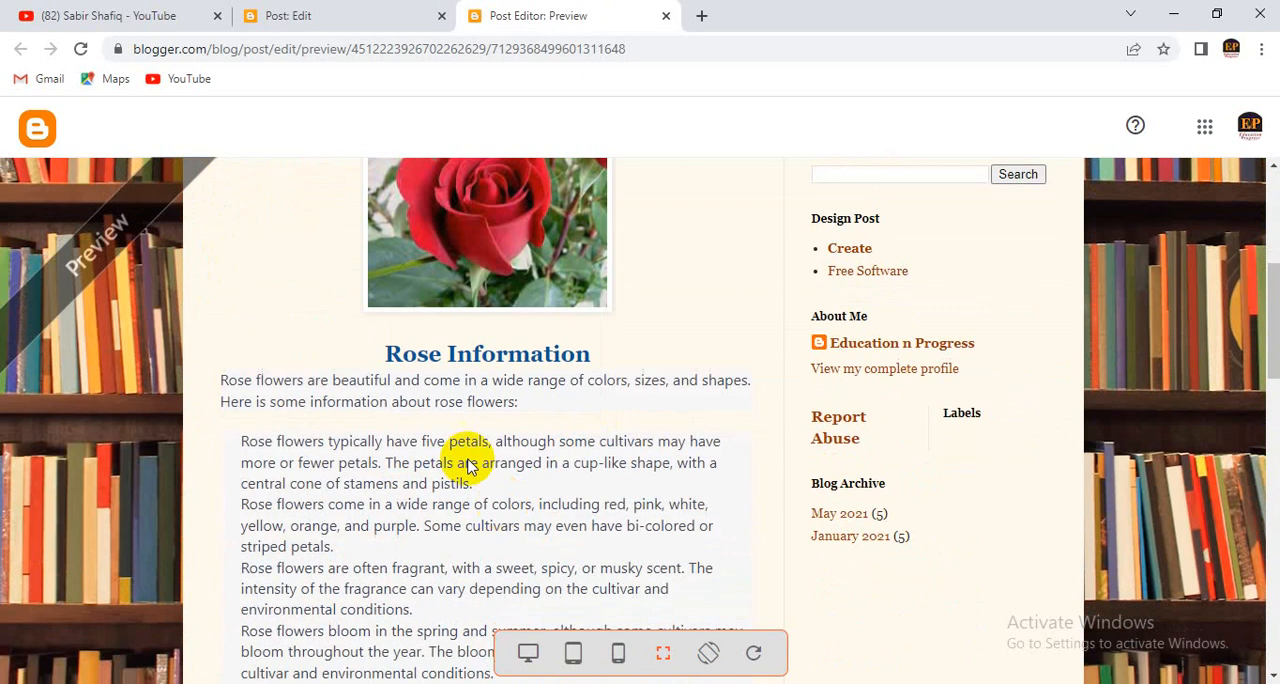
scroll(415, 465, down, 3)
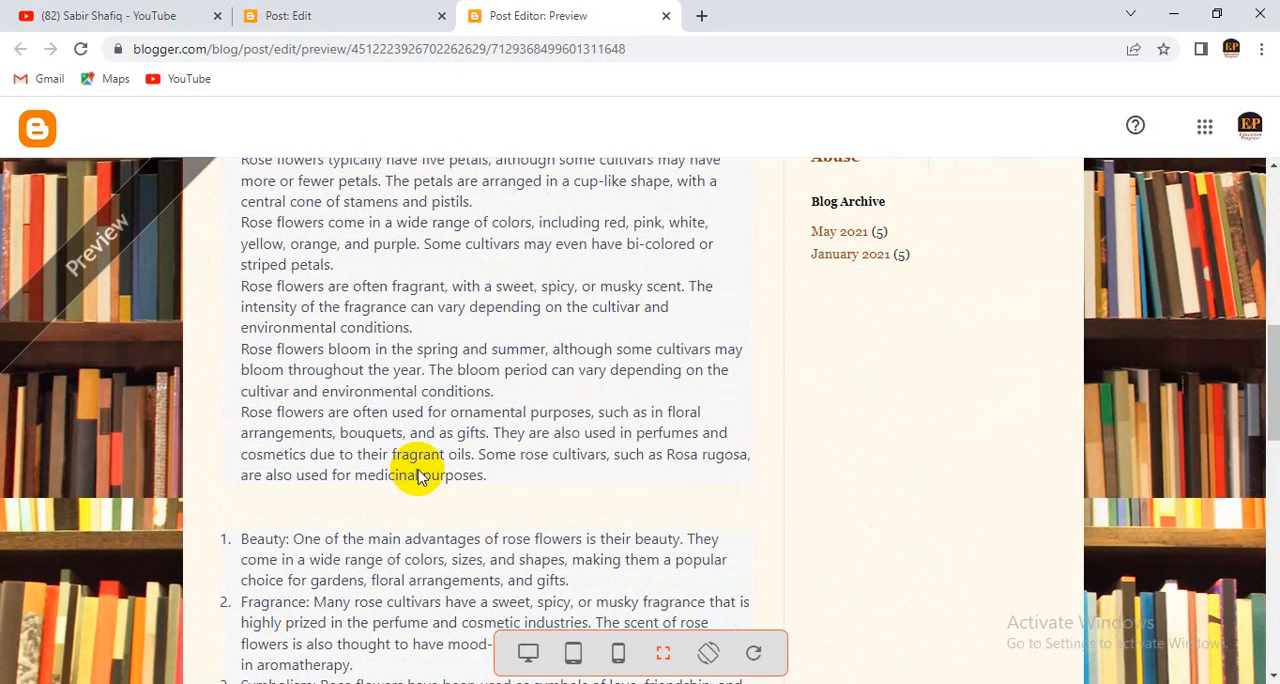
scroll(340, 275, up, 1)
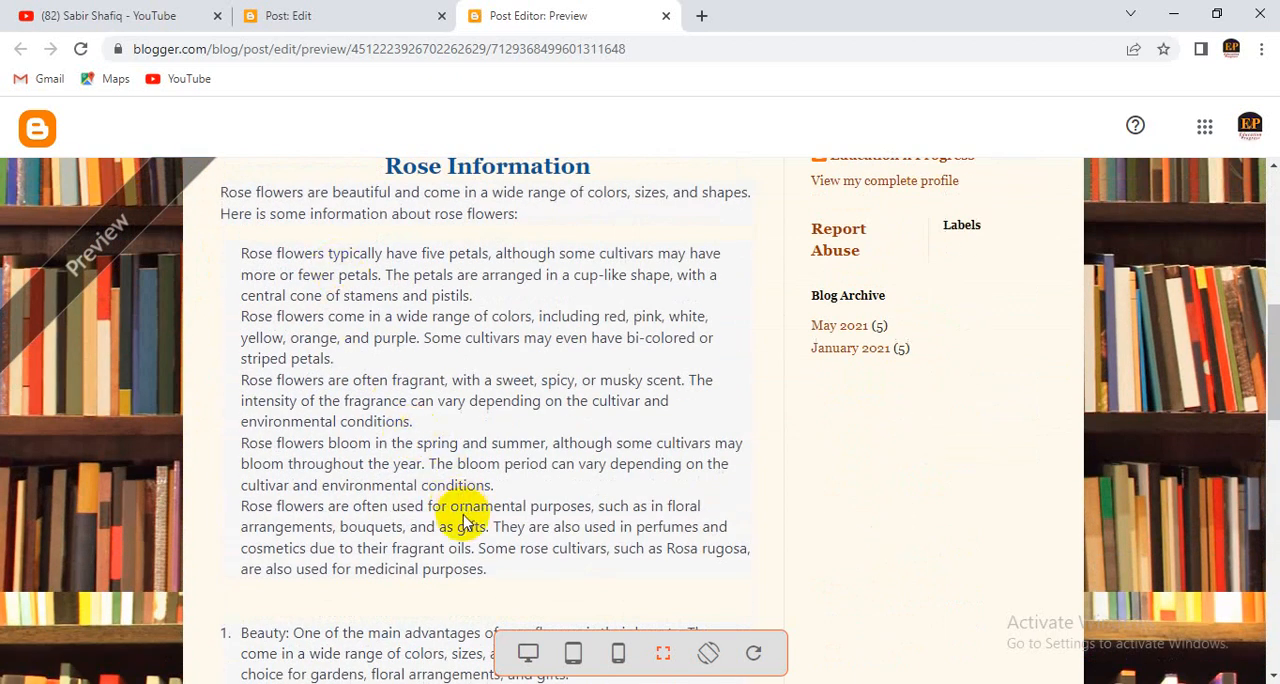
scroll(466, 505, down, 3)
scroll(395, 486, down, 2)
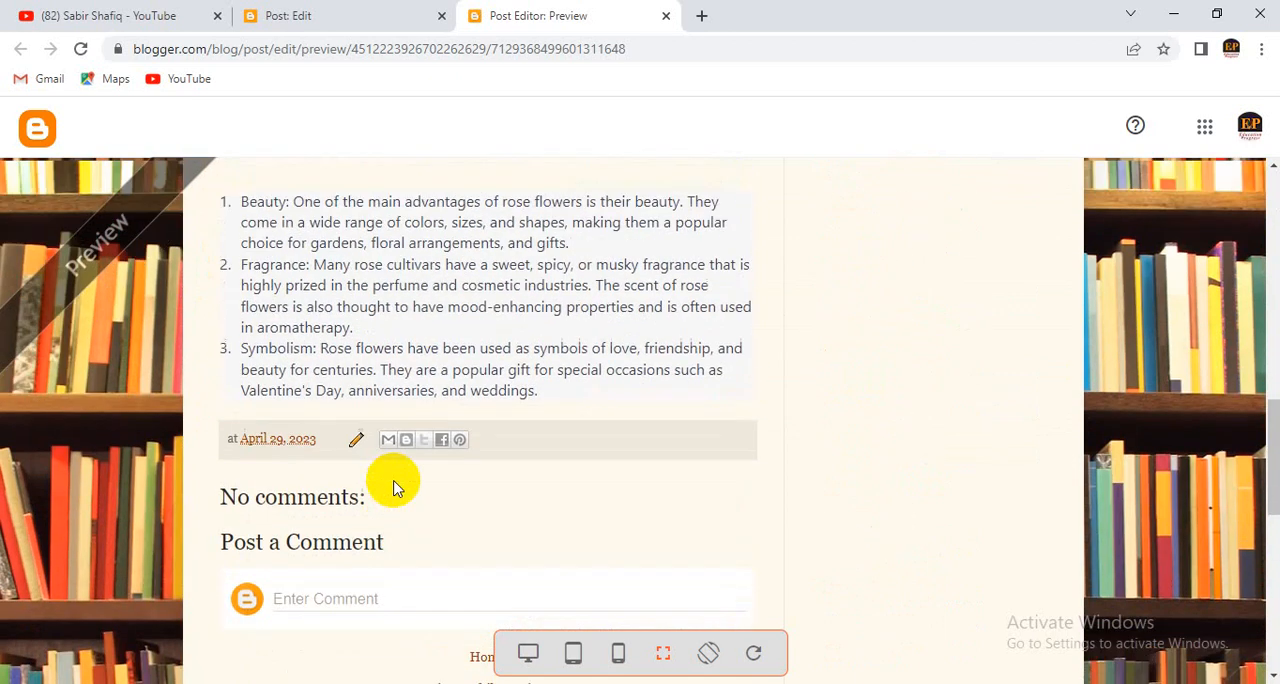
scroll(400, 486, up, 4)
scroll(405, 440, up, 1)
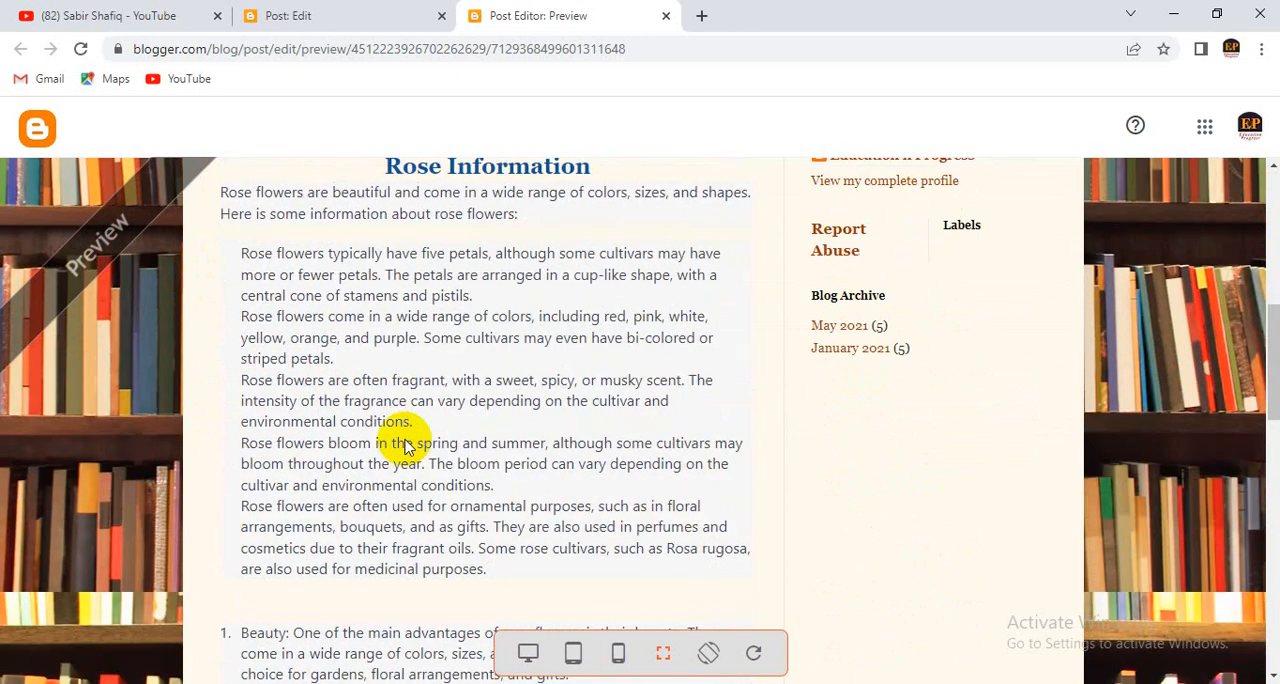
- Return to the post editor and add an empty line below the "Rose Information" heading
click(380, 12)
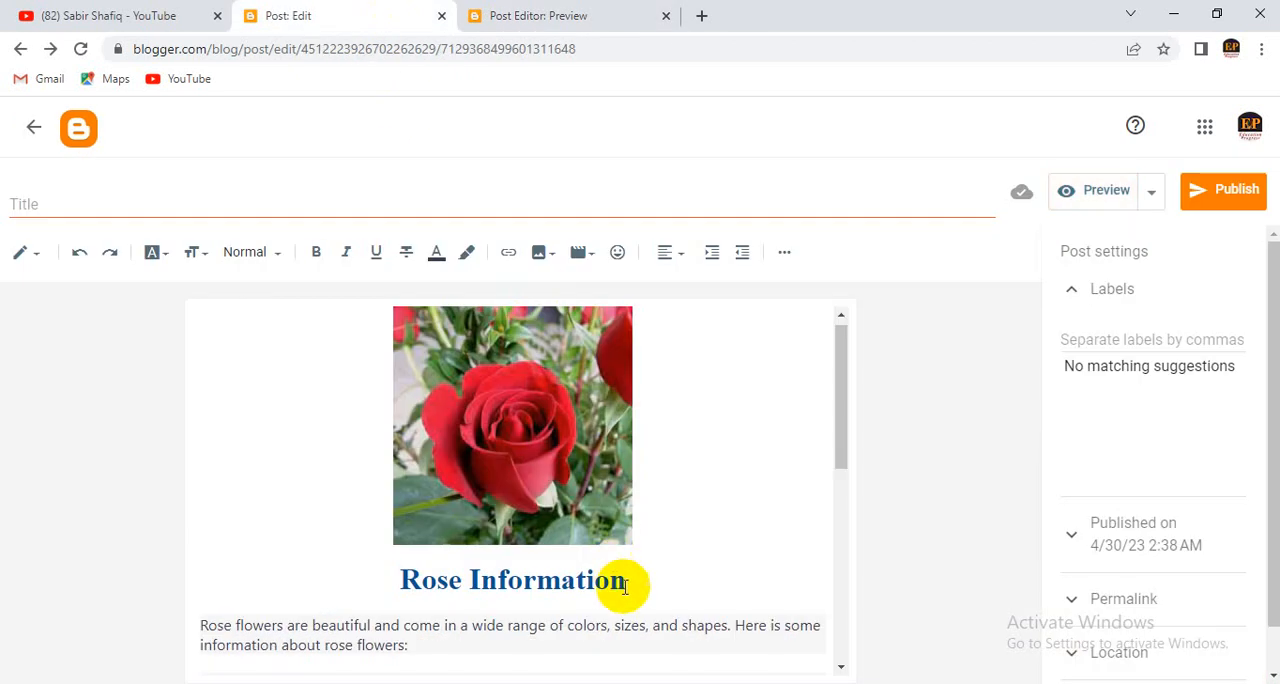
key(Return)
scroll(586, 528, down, 3)
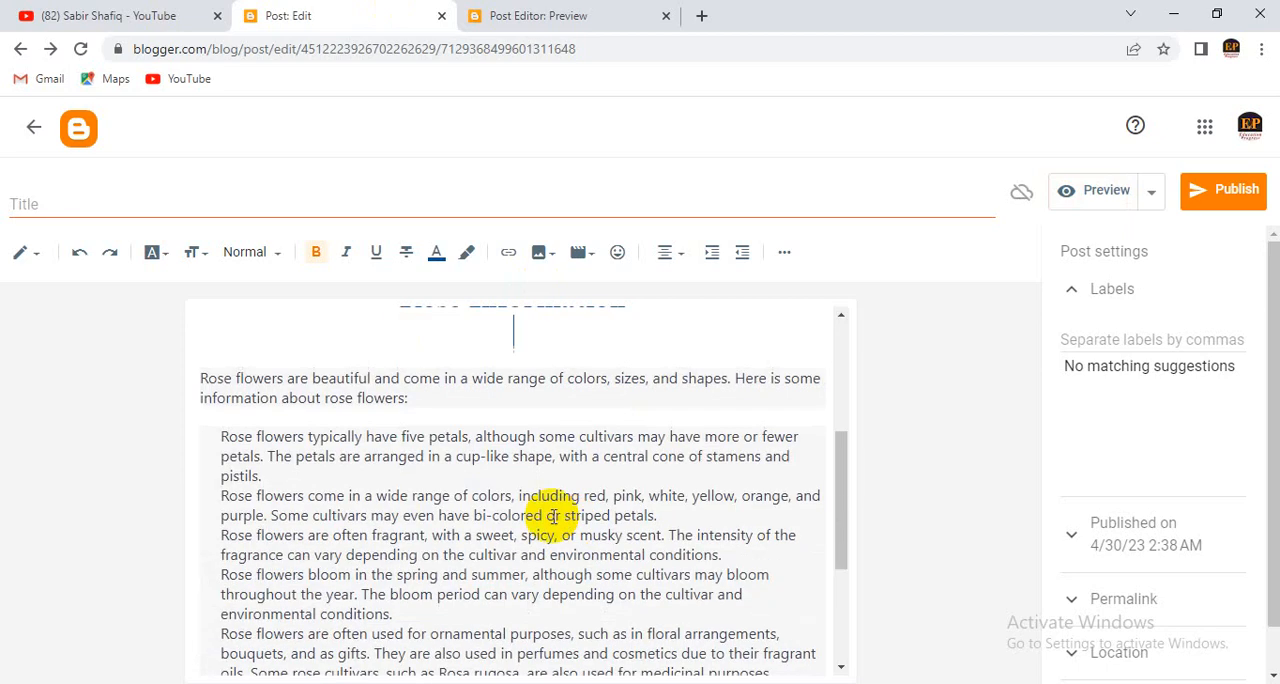
drag(408, 397, 200, 366)
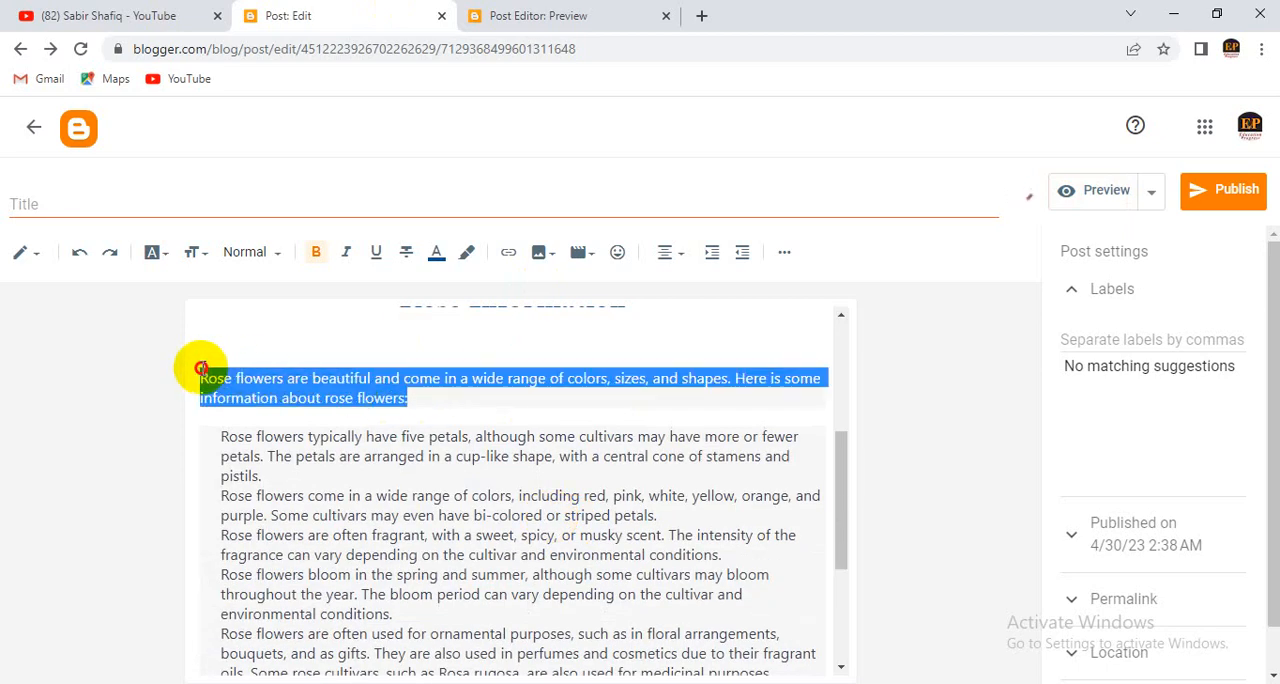
click(452, 258)
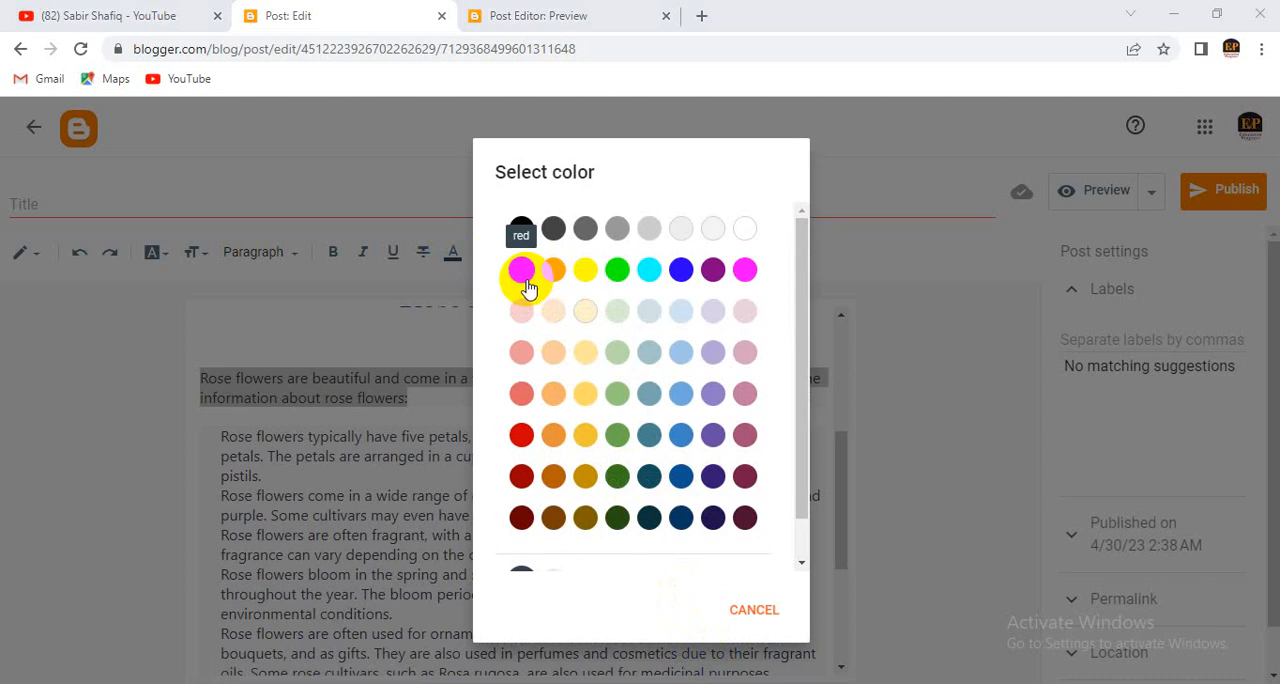
scroll(523, 275, down, 1)
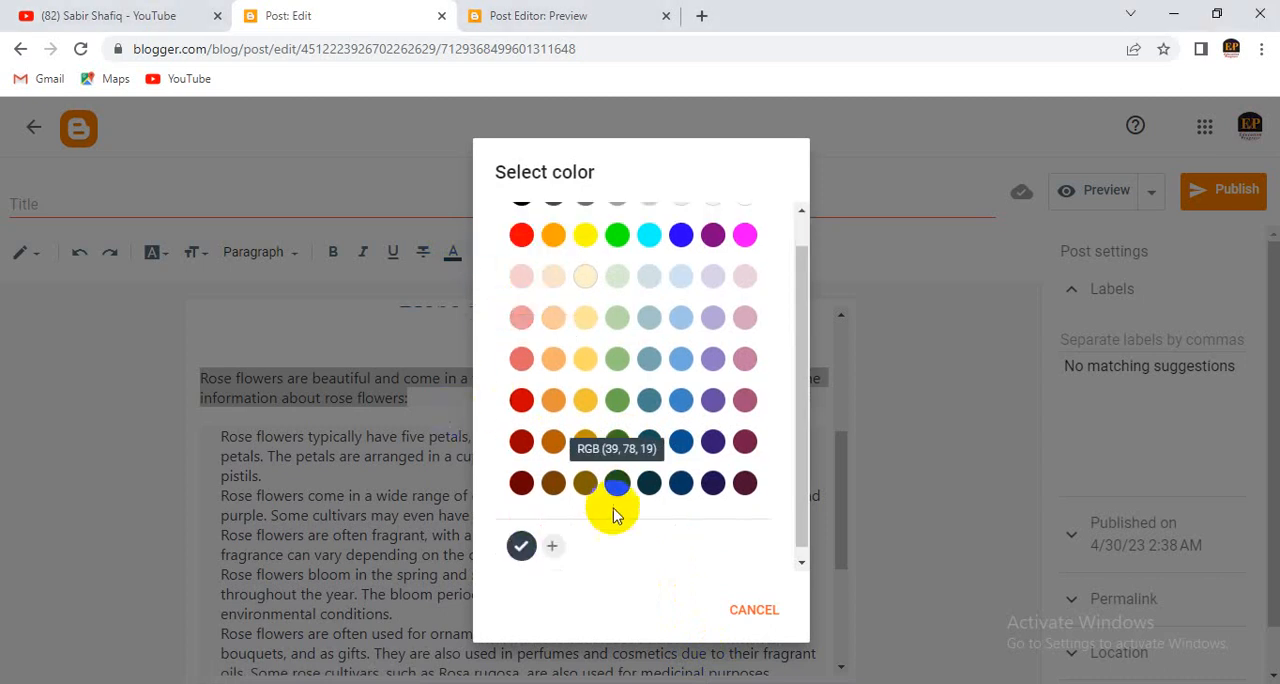
click(521, 545)
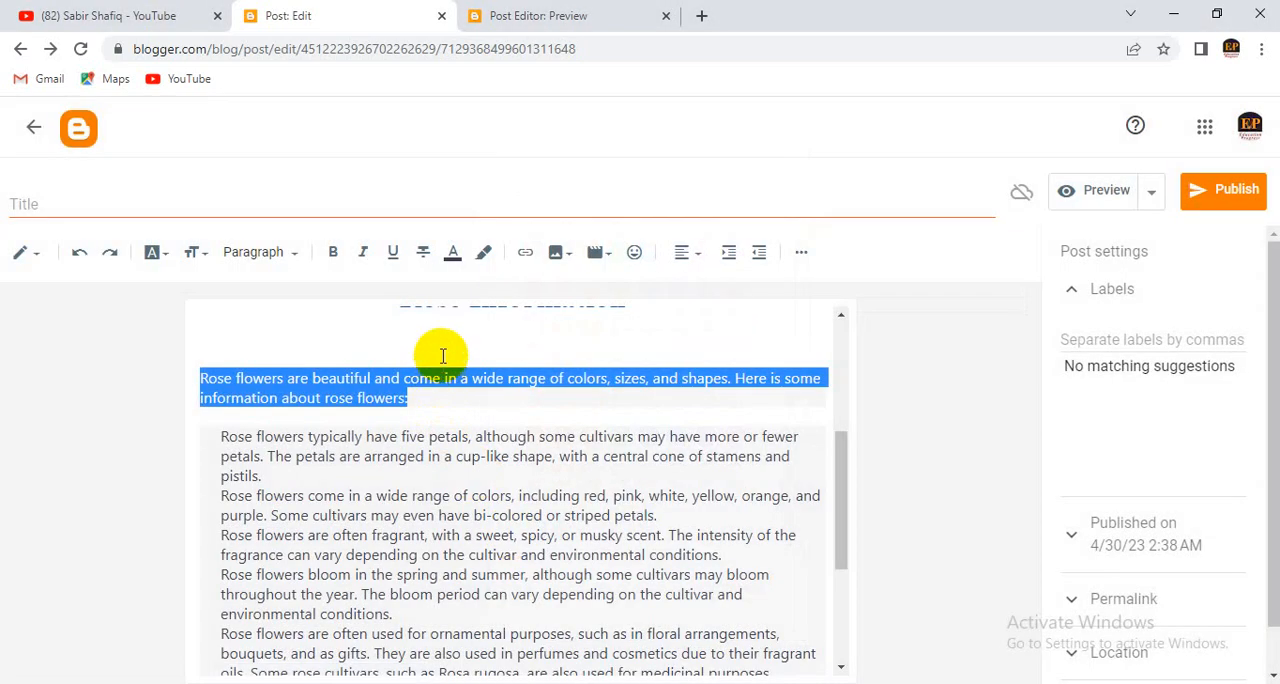
click(452, 252)
scroll(533, 275, down, 1)
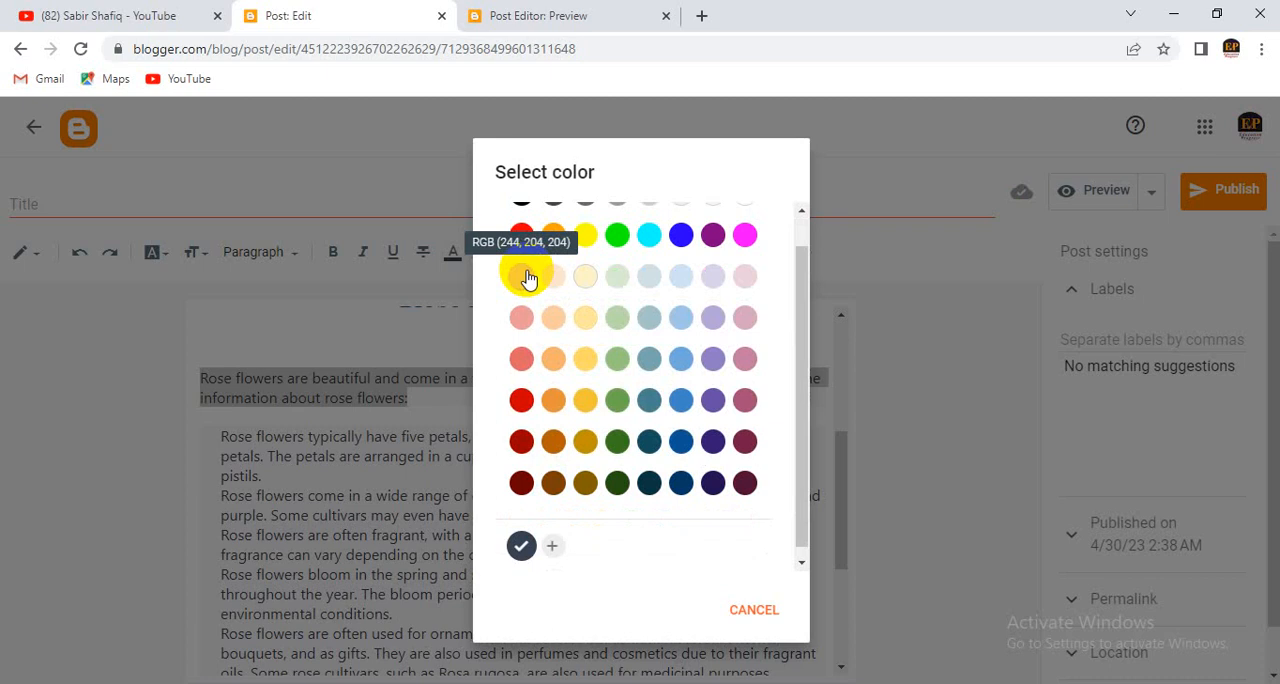
click(871, 428)
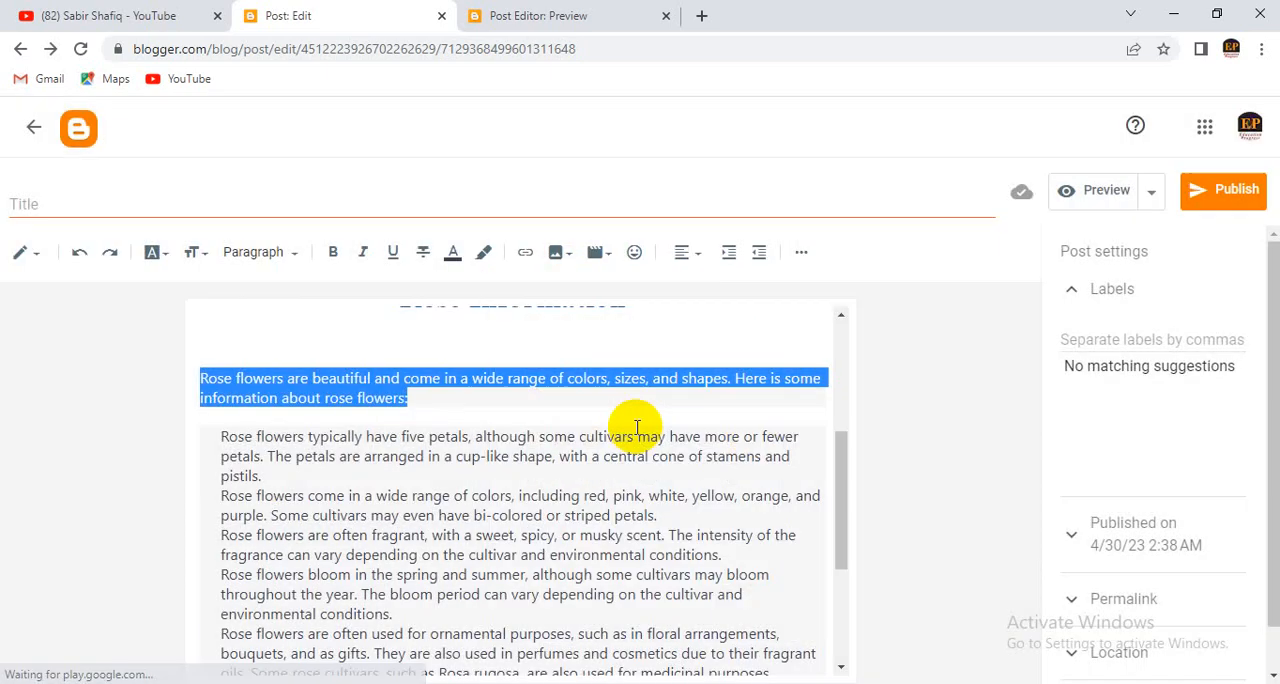
- Set the text color of the introductory paragraph below the "Rose Information" heading to the custom red #ff0000
click(388, 378)
drag(430, 407, 200, 366)
click(453, 255)
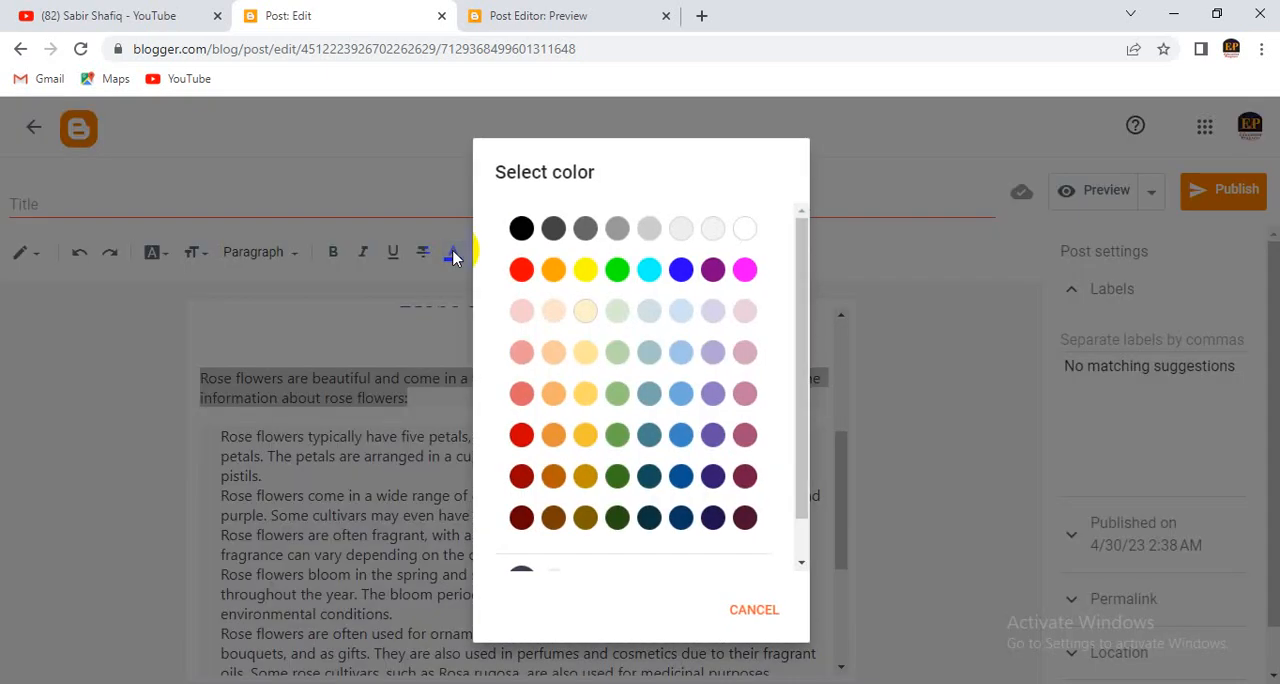
scroll(528, 278, down, 1)
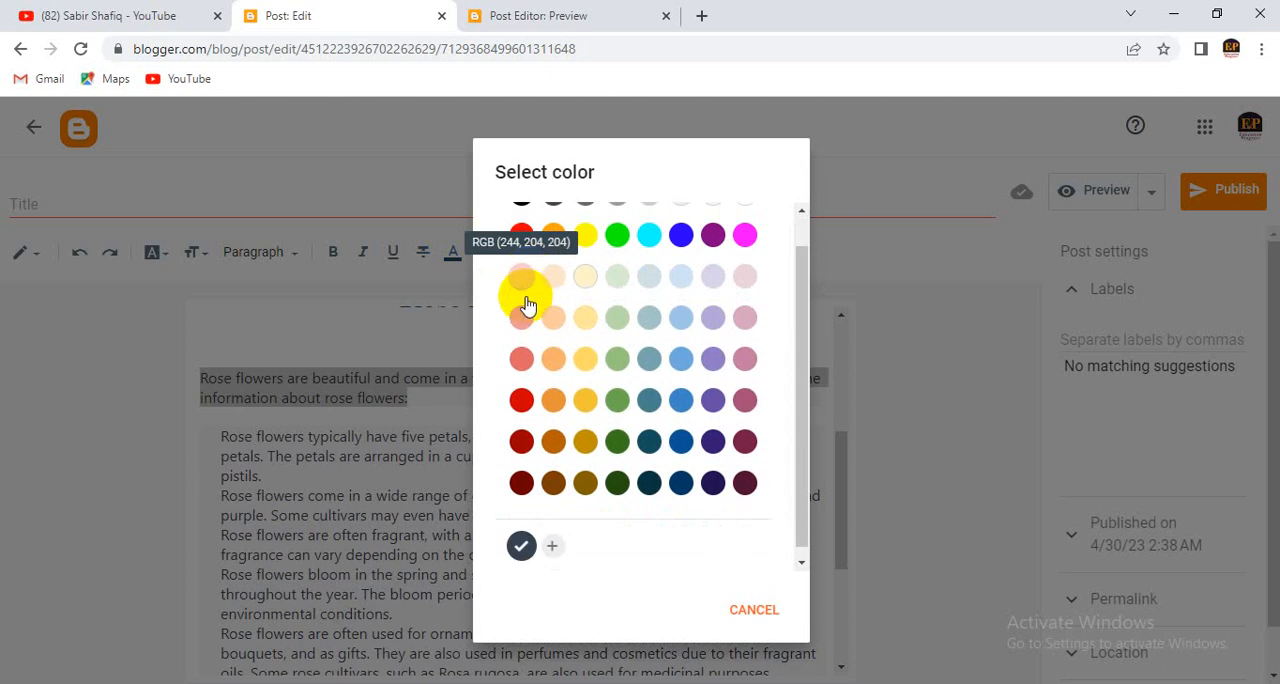
click(553, 549)
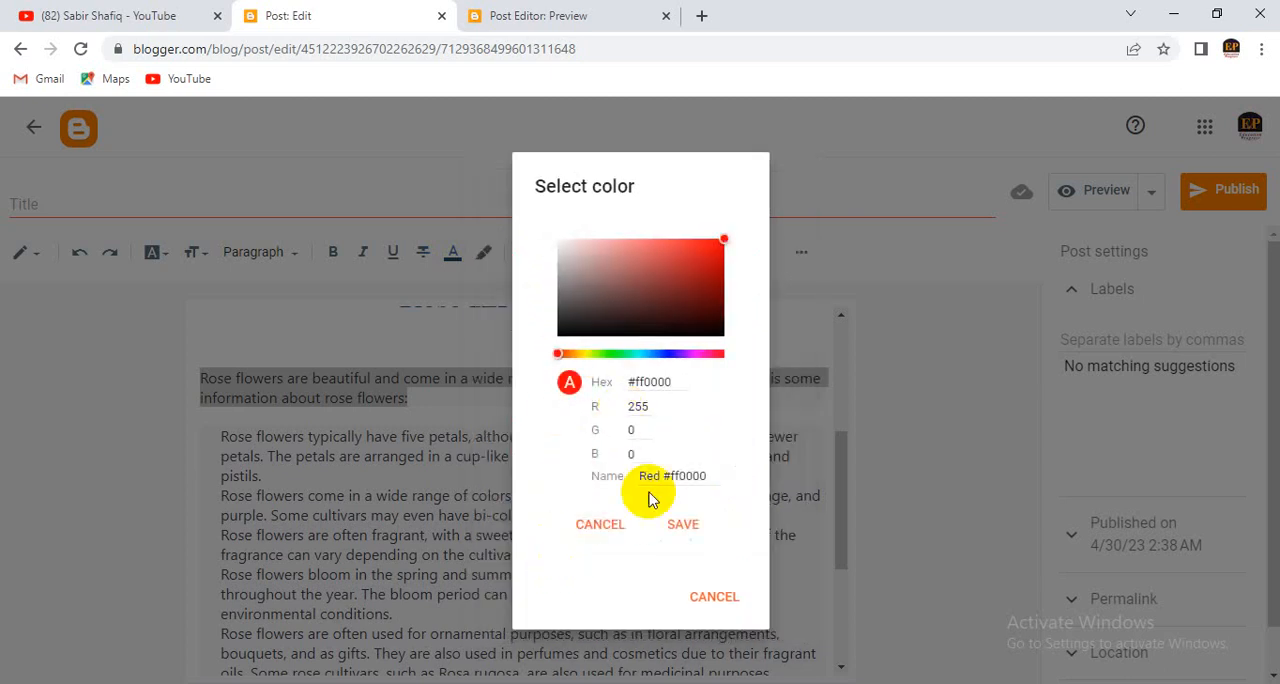
click(683, 524)
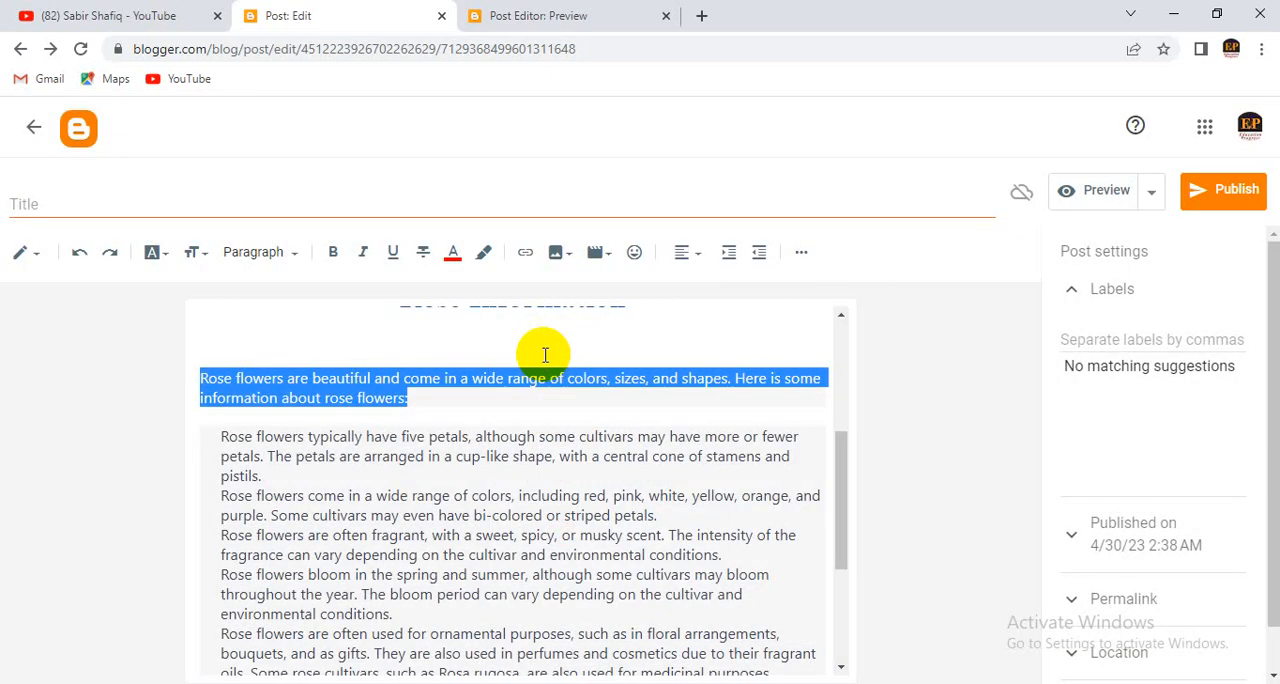
click(455, 368)
- Preview the updated post, check the recolored paragraph, spacing and advantages list, and return to the post editor
scroll(583, 452, up, 1)
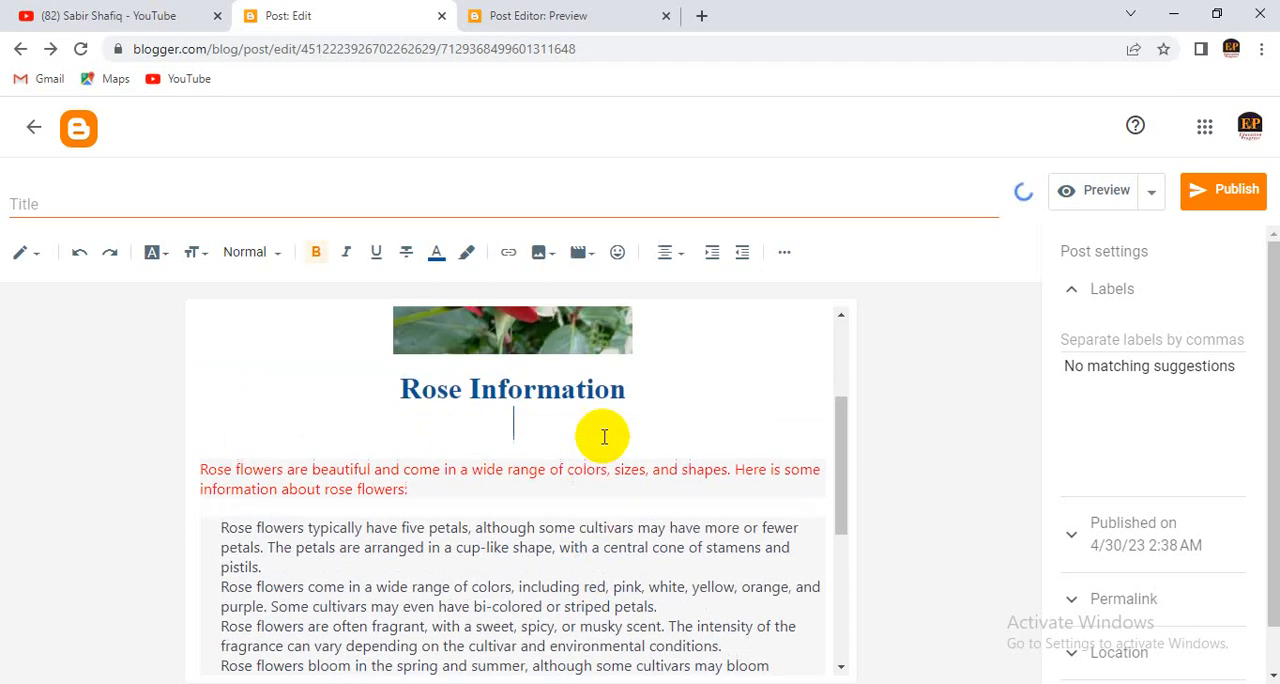
click(1106, 191)
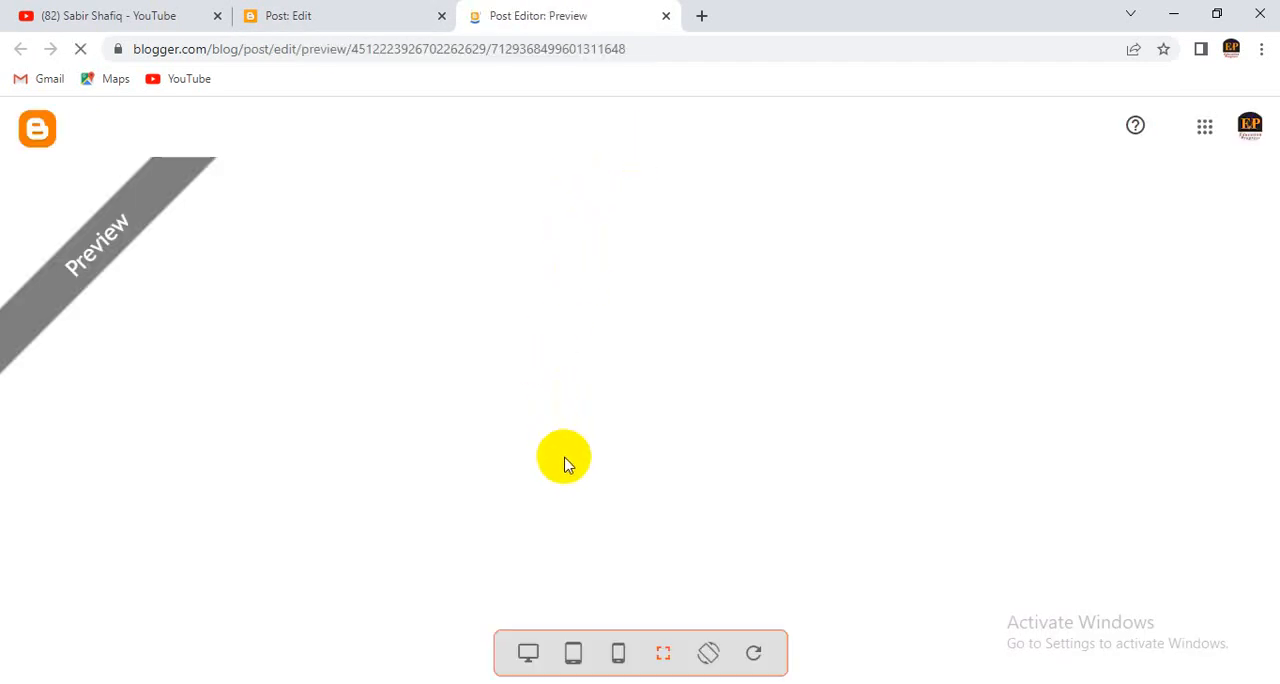
scroll(569, 476, down, 4)
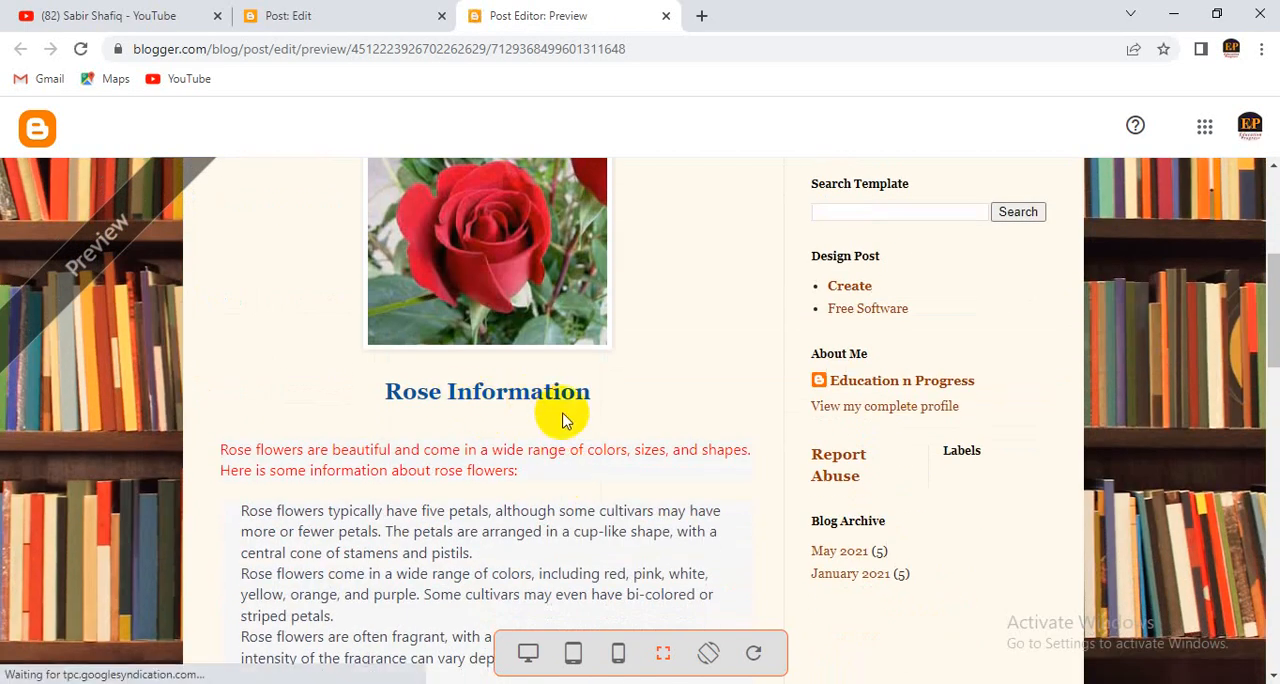
scroll(421, 478, down, 1)
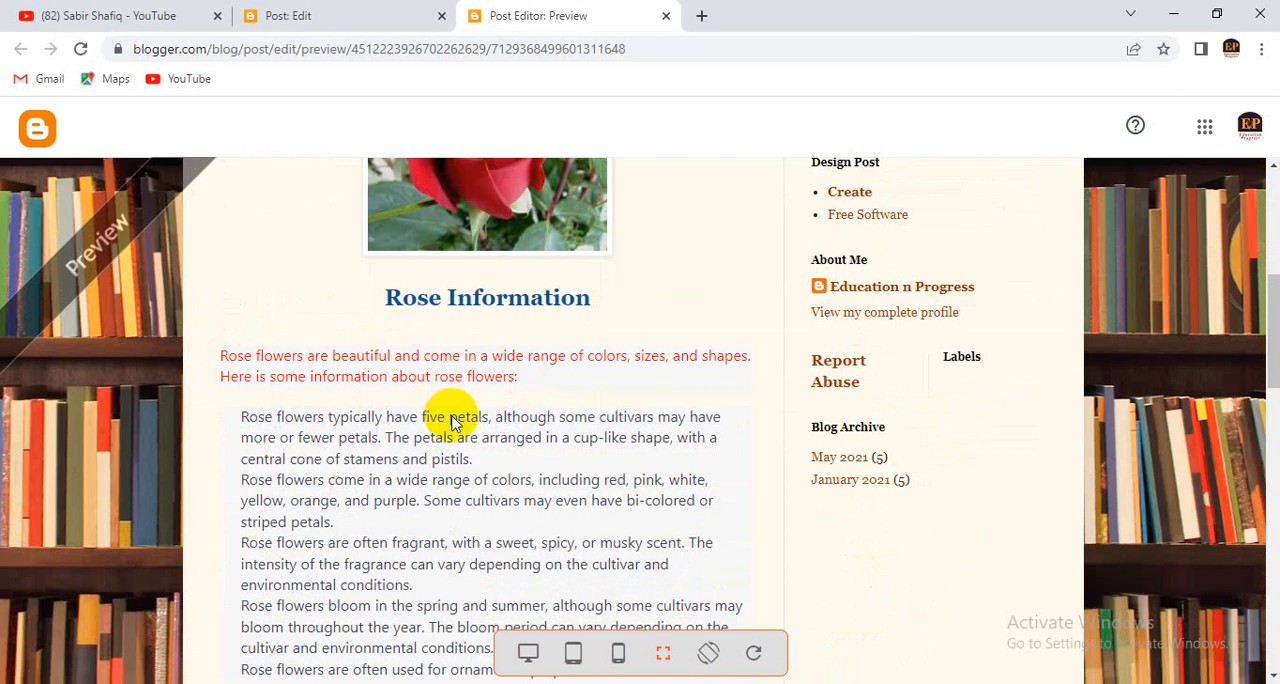
scroll(457, 417, down, 1)
scroll(362, 488, down, 3)
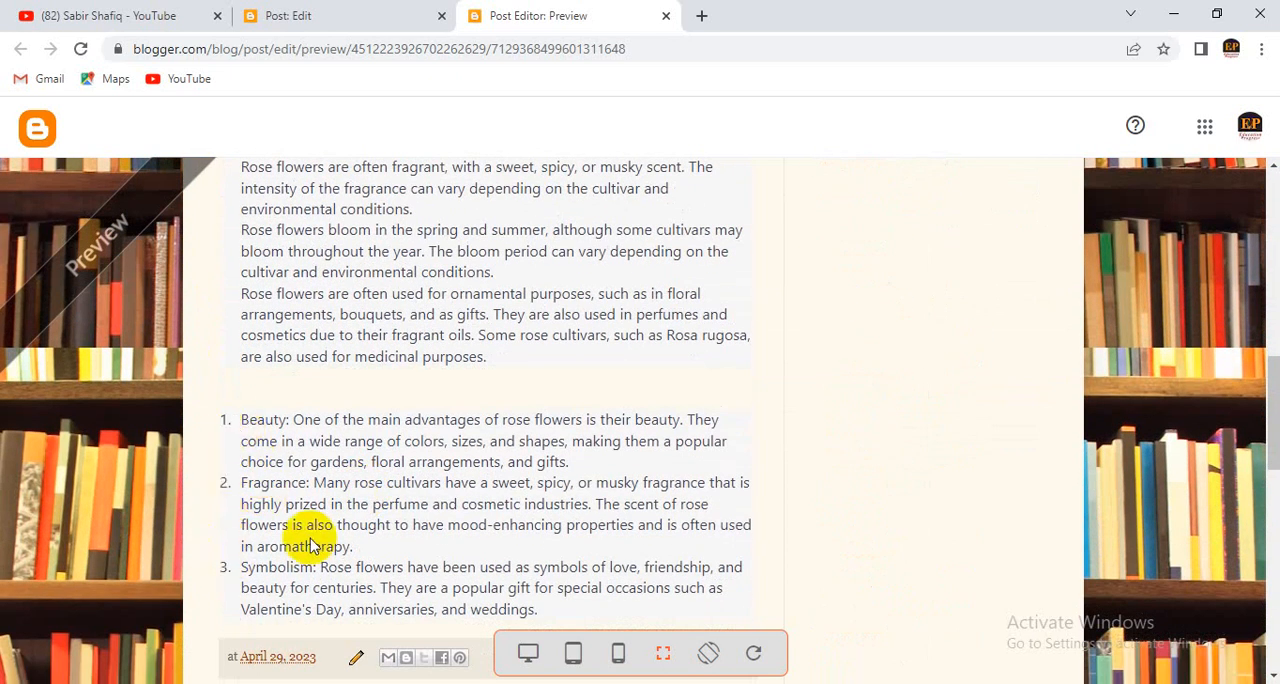
scroll(343, 491, up, 2)
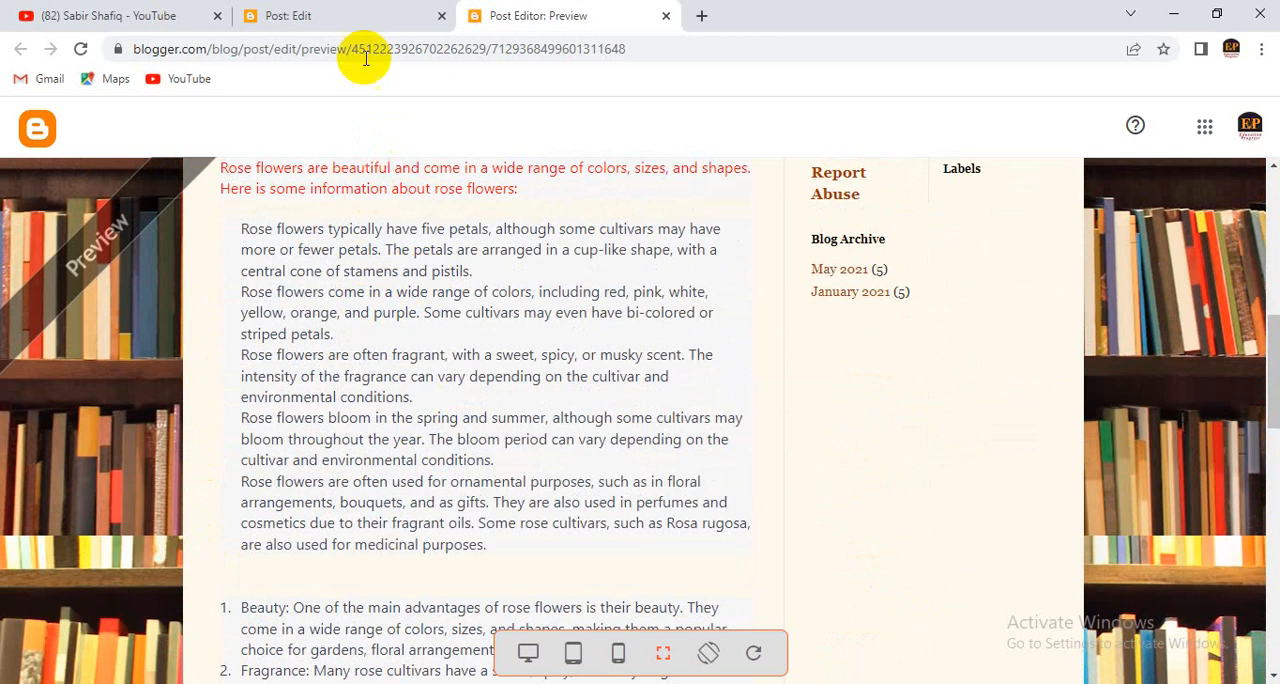
click(337, 10)
scroll(379, 442, up, 2)
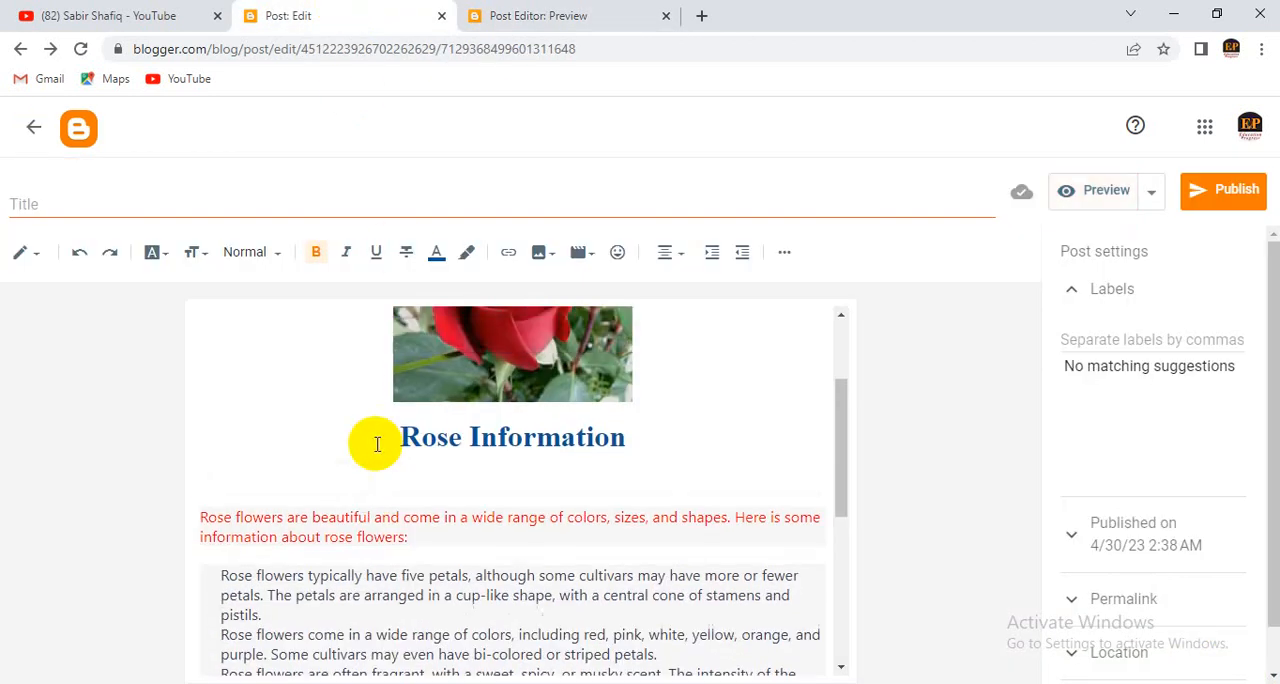